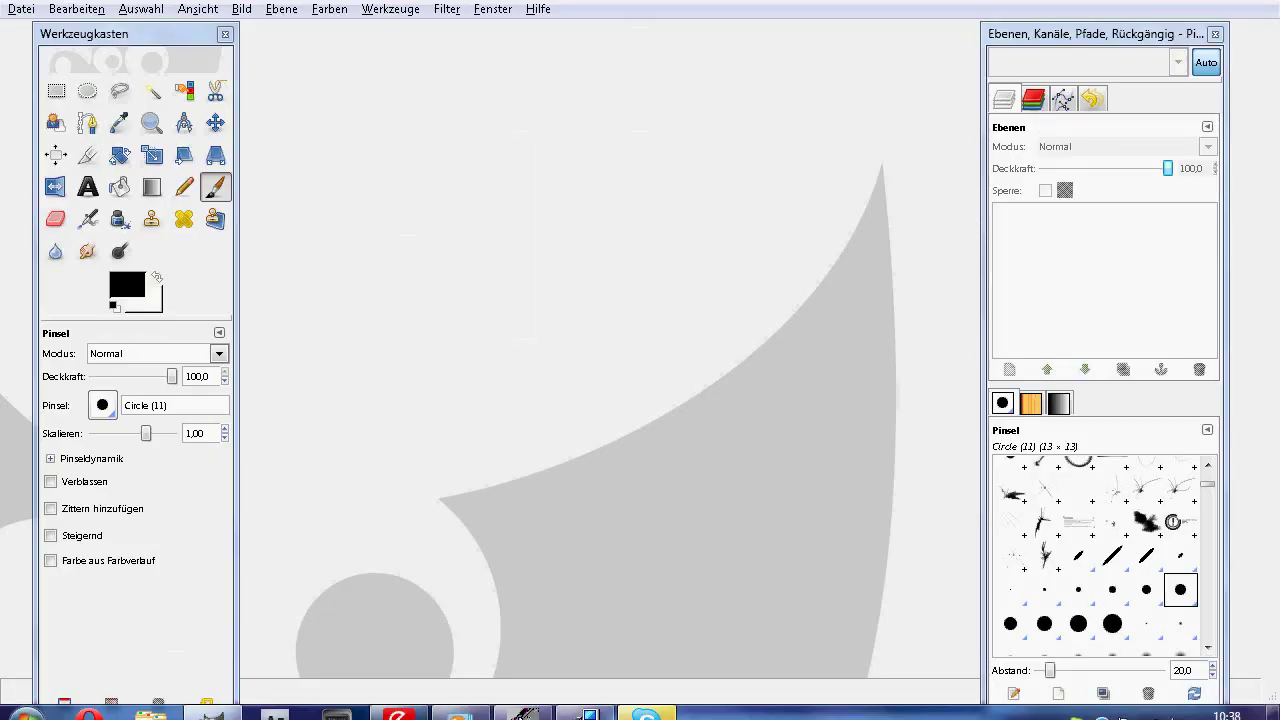
Create a new 1280 × 400 pixel image
{"action": "left_click", "coordinate": [20, 9]}
{"action": "left_click", "coordinate": [40, 31]}
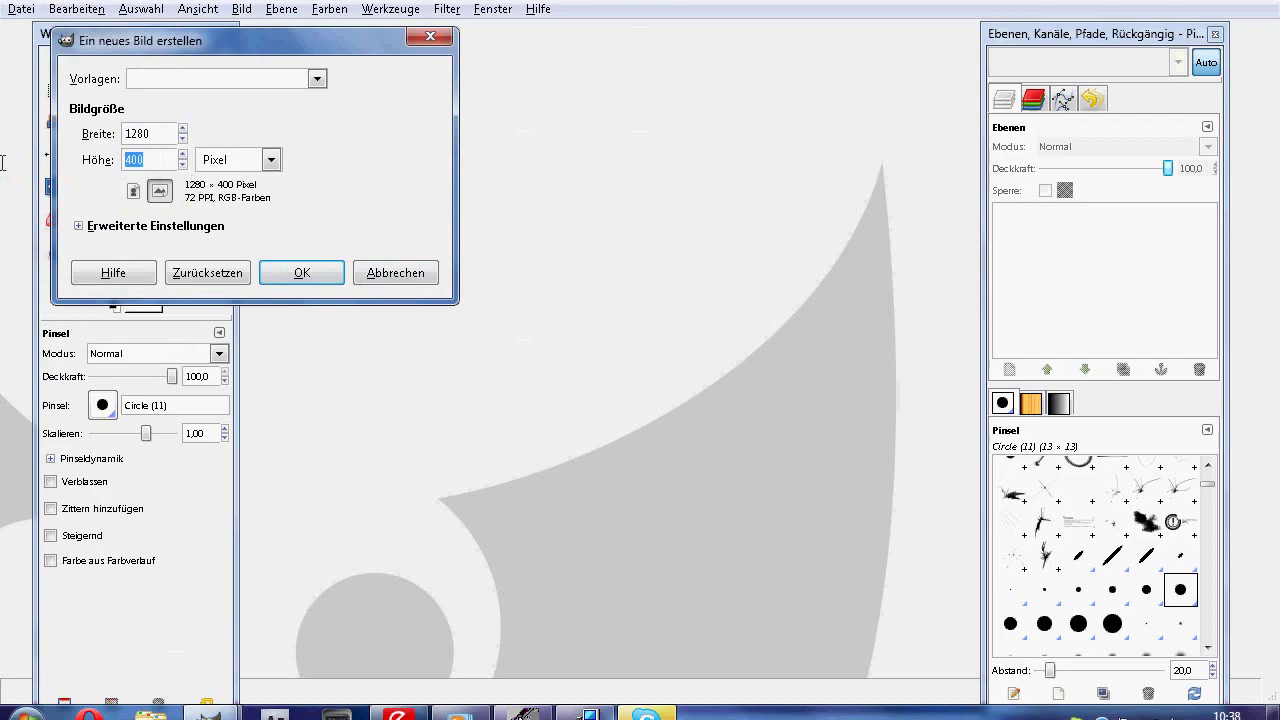
{"action": "left_click", "coordinate": [280, 272]}
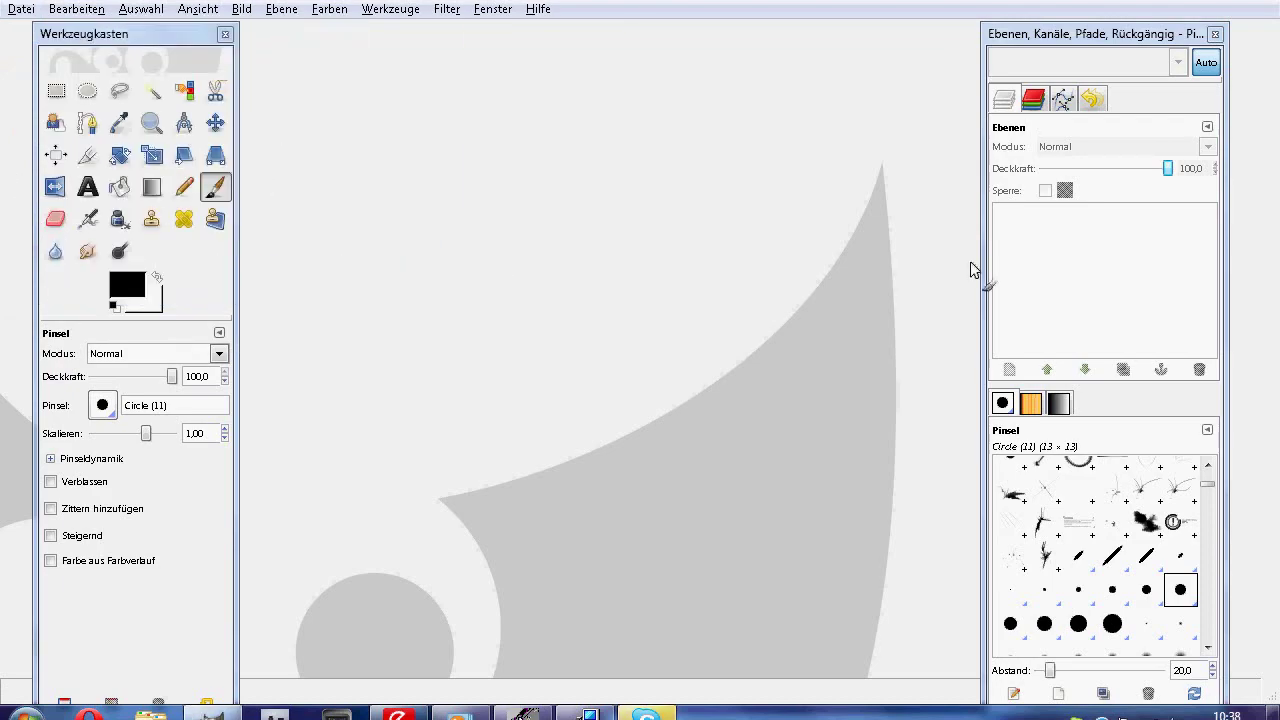
Add transparent layers Neue Ebene and Neue Ebene#1, then select the Hintergrund layer
{"action": "right_click", "coordinate": [1137, 218]}
{"action": "left_click", "coordinate": [1037, 251]}
{"action": "left_click", "coordinate": [240, 370]}
{"action": "right_click", "coordinate": [1100, 222]}
{"action": "left_click", "coordinate": [1037, 258]}
{"action": "left_click", "coordinate": [258, 392]}
{"action": "left_click", "coordinate": [1150, 288]}
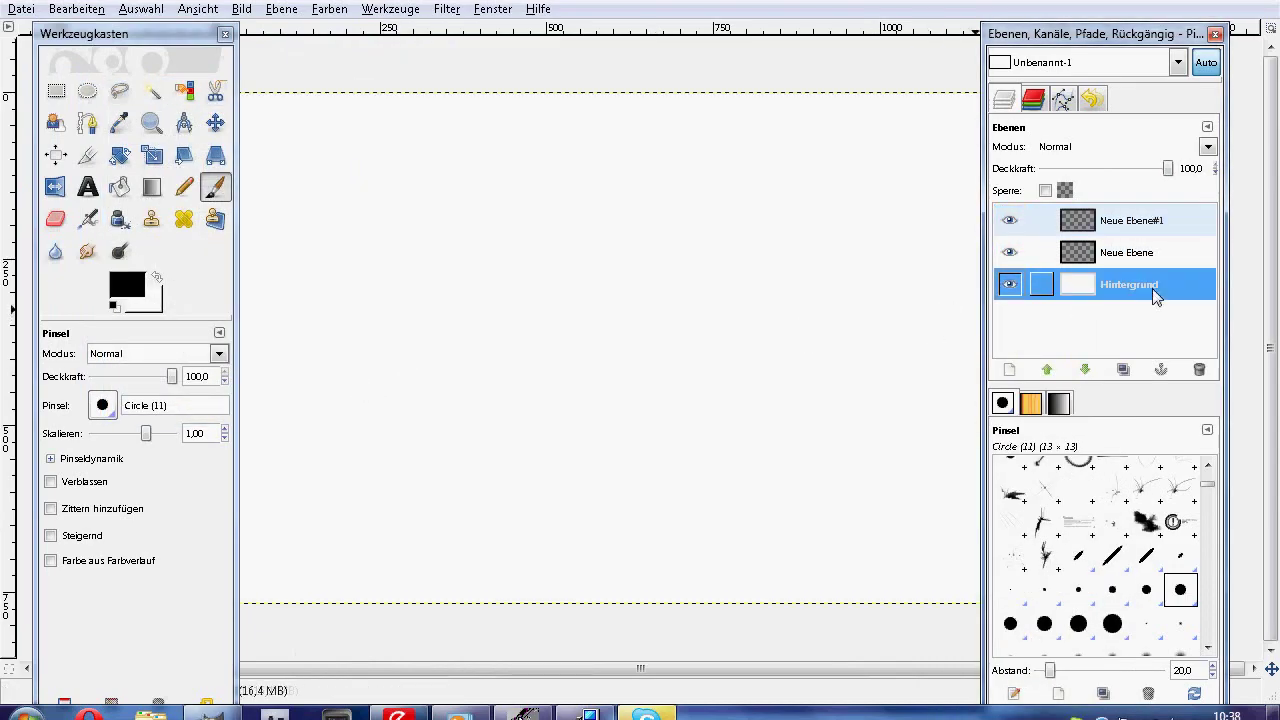
Delete the Hintergrund background layer and select Neue Ebene
{"action": "right_click", "coordinate": [1150, 288]}
{"action": "left_click", "coordinate": [1010, 124]}
{"action": "left_click", "coordinate": [1127, 252]}
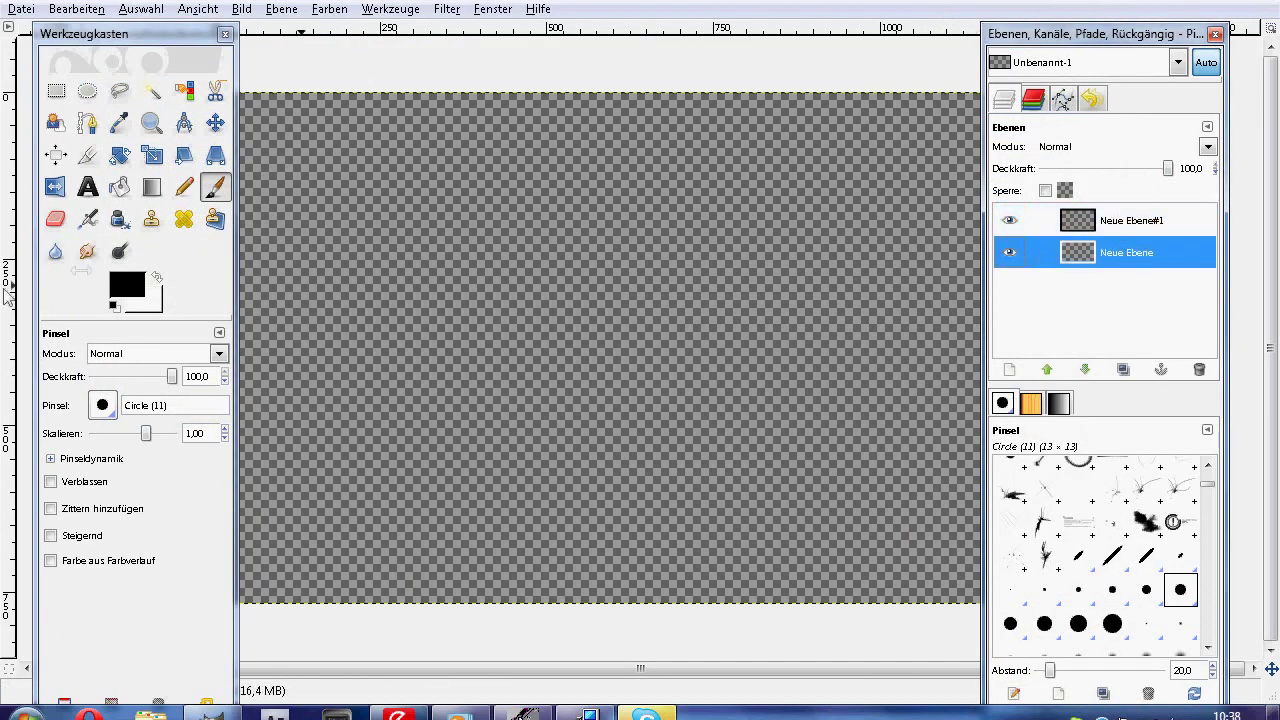
Set the Text tool font to Calibri Bold Italic and place a text box on the banner
{"action": "left_click", "coordinate": [88, 187]}
{"action": "left_click", "coordinate": [88, 359]}
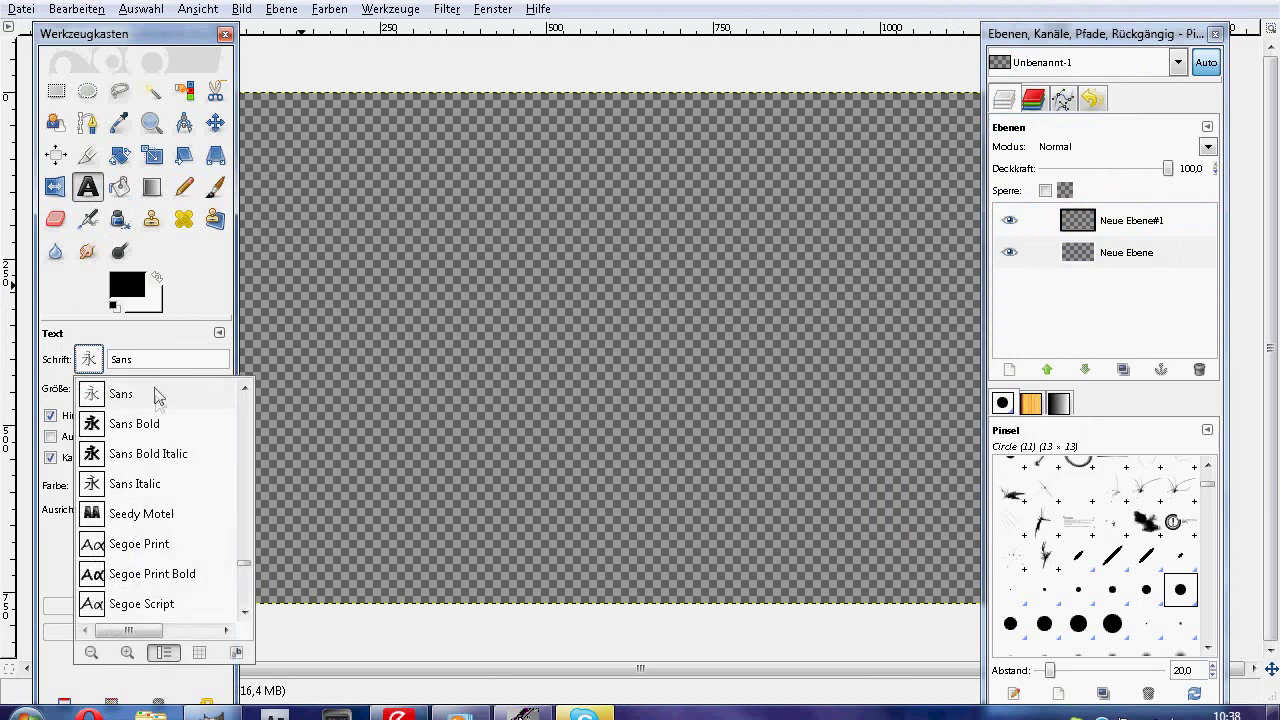
{"action": "scroll", "coordinate": [247, 558], "scroll_direction": "up", "scroll_amount": 5}
{"action": "scroll", "coordinate": [247, 540], "scroll_direction": "up", "scroll_amount": 5}
{"action": "scroll", "coordinate": [246, 490], "scroll_direction": "up", "scroll_amount": 3}
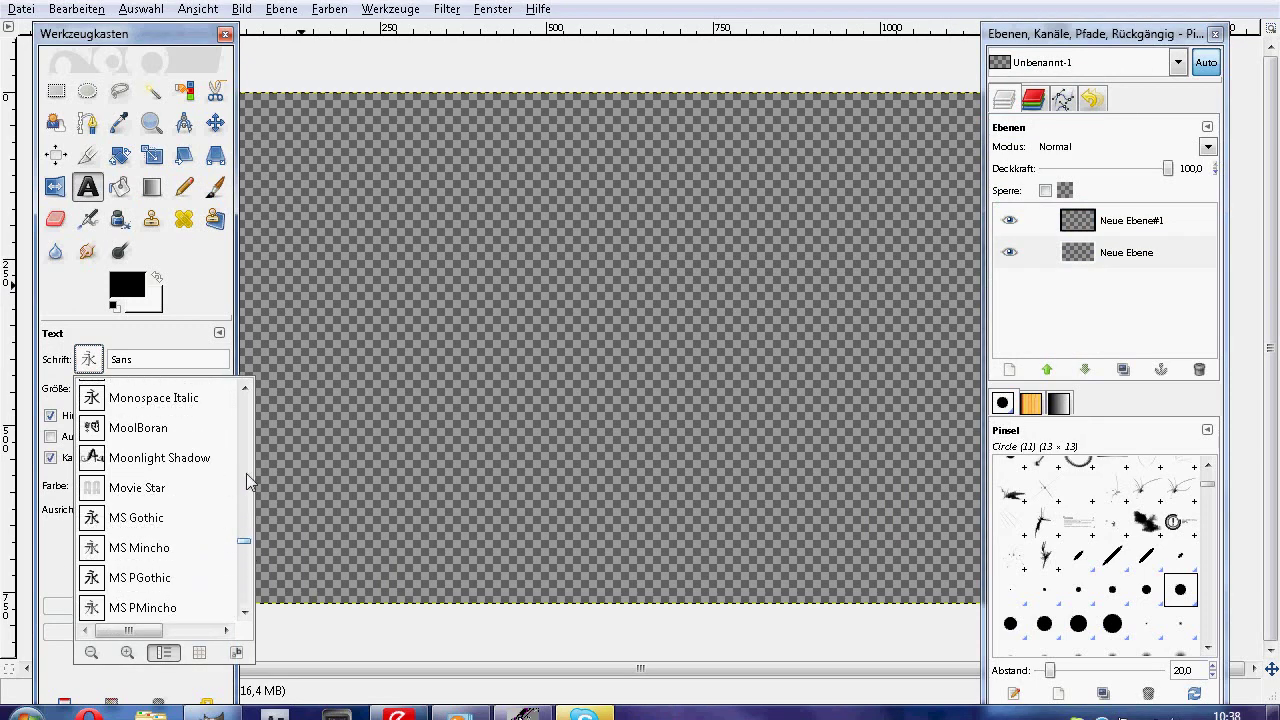
{"action": "scroll", "coordinate": [246, 473], "scroll_direction": "up", "scroll_amount": 5}
{"action": "scroll", "coordinate": [246, 473], "scroll_direction": "up", "scroll_amount": 5}
{"action": "scroll", "coordinate": [246, 465], "scroll_direction": "up", "scroll_amount": 5}
{"action": "scroll", "coordinate": [247, 457], "scroll_direction": "up", "scroll_amount": 5}
{"action": "left_click_drag", "start_coordinate": [246, 457], "coordinate": [246, 436]}
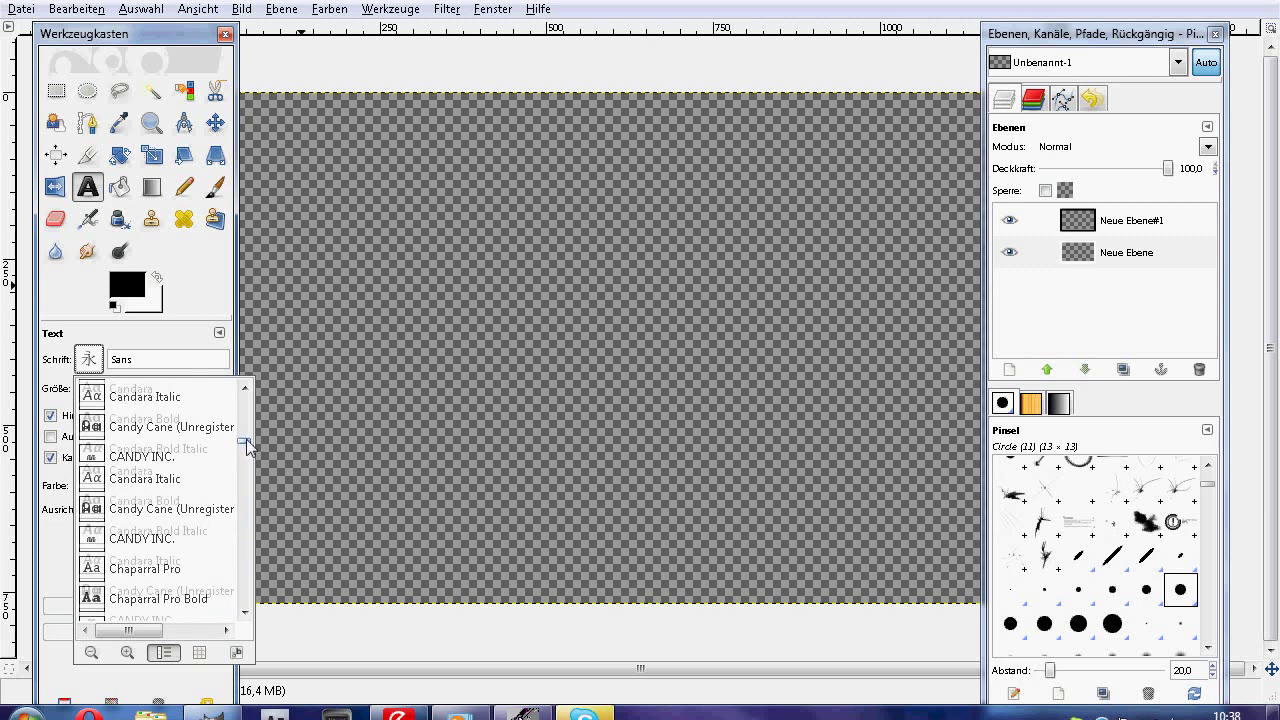
{"action": "left_click", "coordinate": [166, 396]}
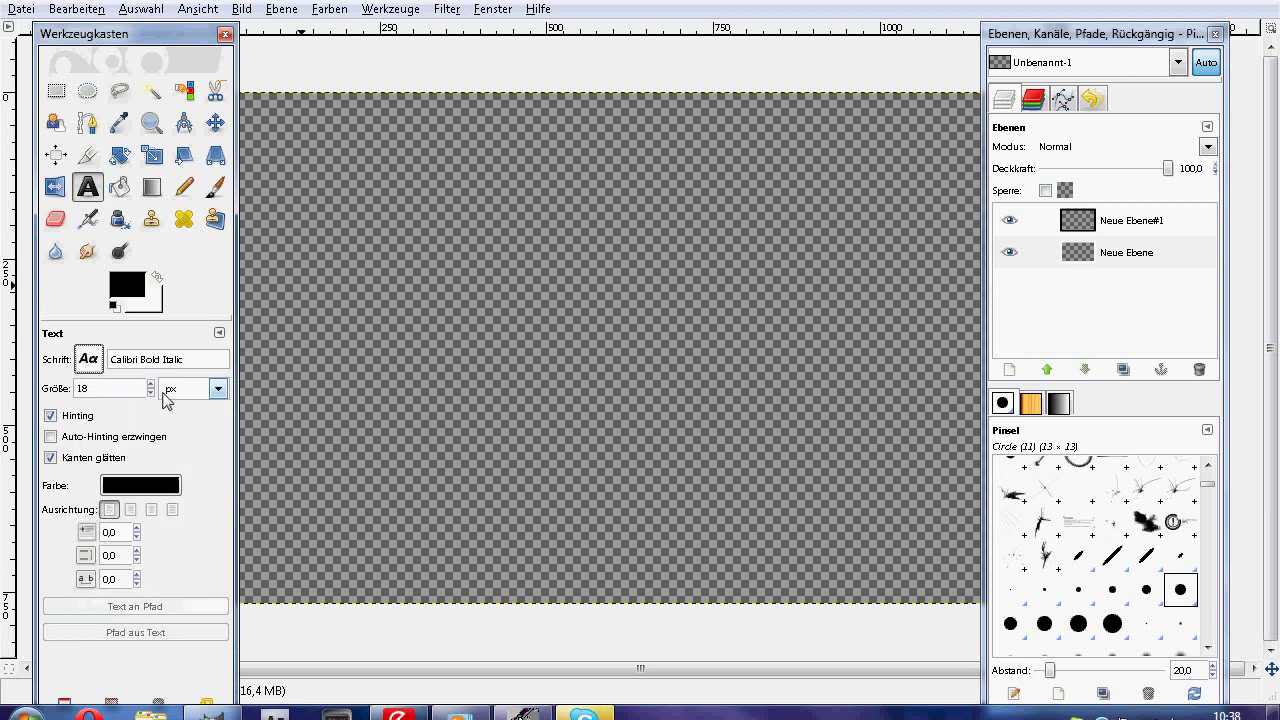
{"action": "key", "text": "Tab"}
{"action": "left_click", "coordinate": [292, 376]}
Type 'Juliah is ja soo Kuuuhl 8D' and enlarge it to 116 px
{"action": "type", "text": "Juliah is ja soo Kuuuhl 8"}
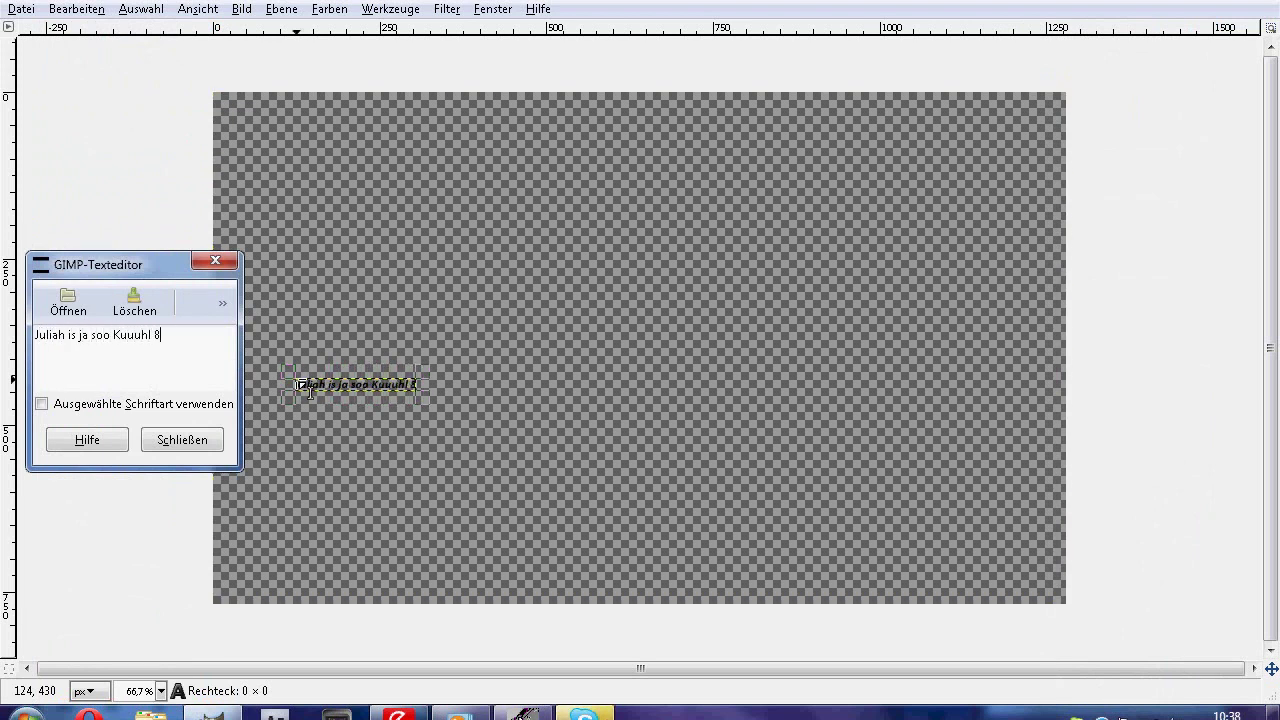
{"action": "left_click", "coordinate": [215, 261]}
{"action": "key", "text": "Tab"}
{"action": "left_click", "coordinate": [152, 384]}
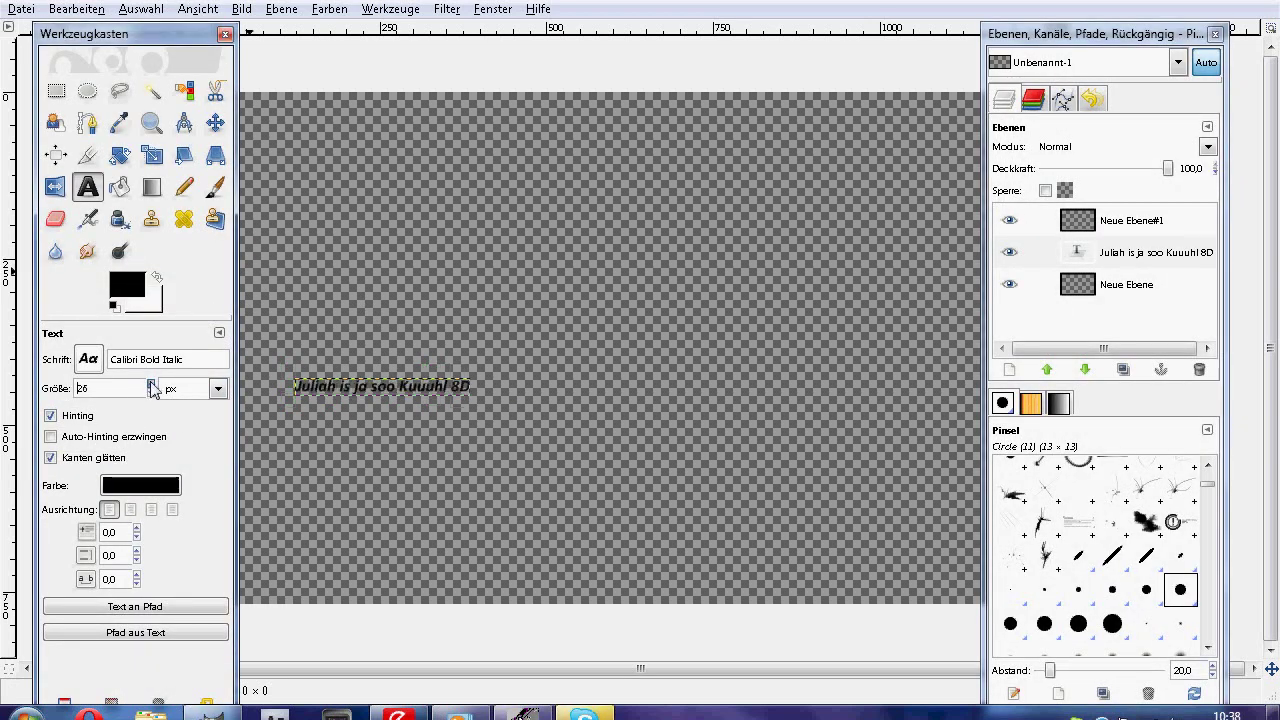
Move the text up and left into the middle of the banner
{"action": "left_click", "coordinate": [572, 415]}
{"action": "key", "text": "Tab"}
{"action": "left_click_drag", "start_coordinate": [572, 415], "coordinate": [516, 318]}
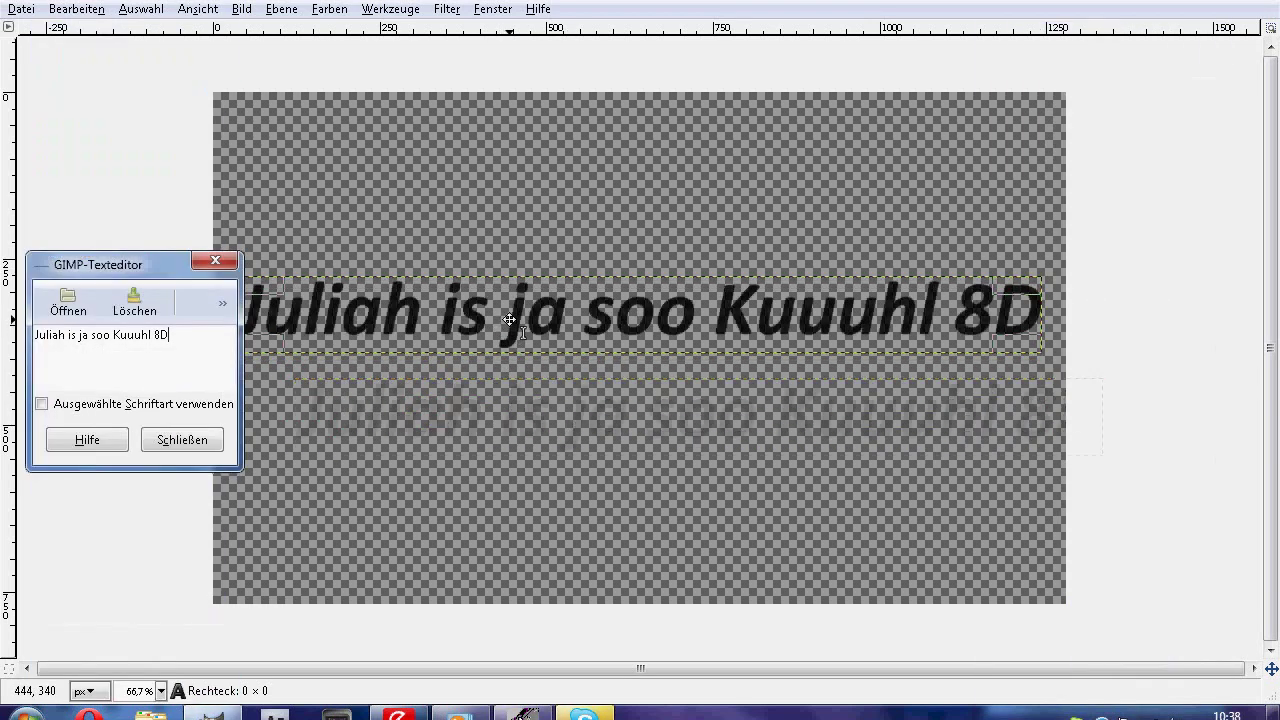
{"action": "left_click", "coordinate": [216, 262]}
{"action": "key", "text": "Tab"}
{"action": "key", "text": "Tab"}
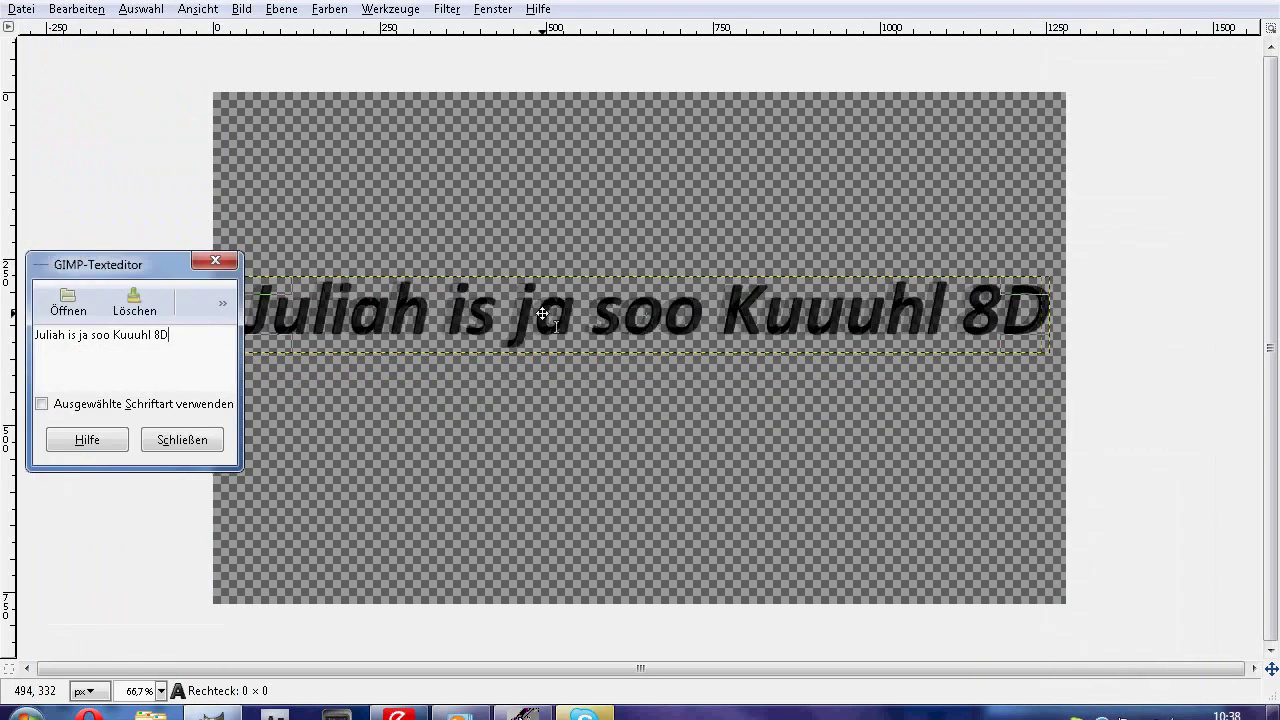
{"action": "left_click", "coordinate": [218, 263]}
{"action": "key", "text": "Tab"}
{"action": "left_click", "coordinate": [56, 91]}
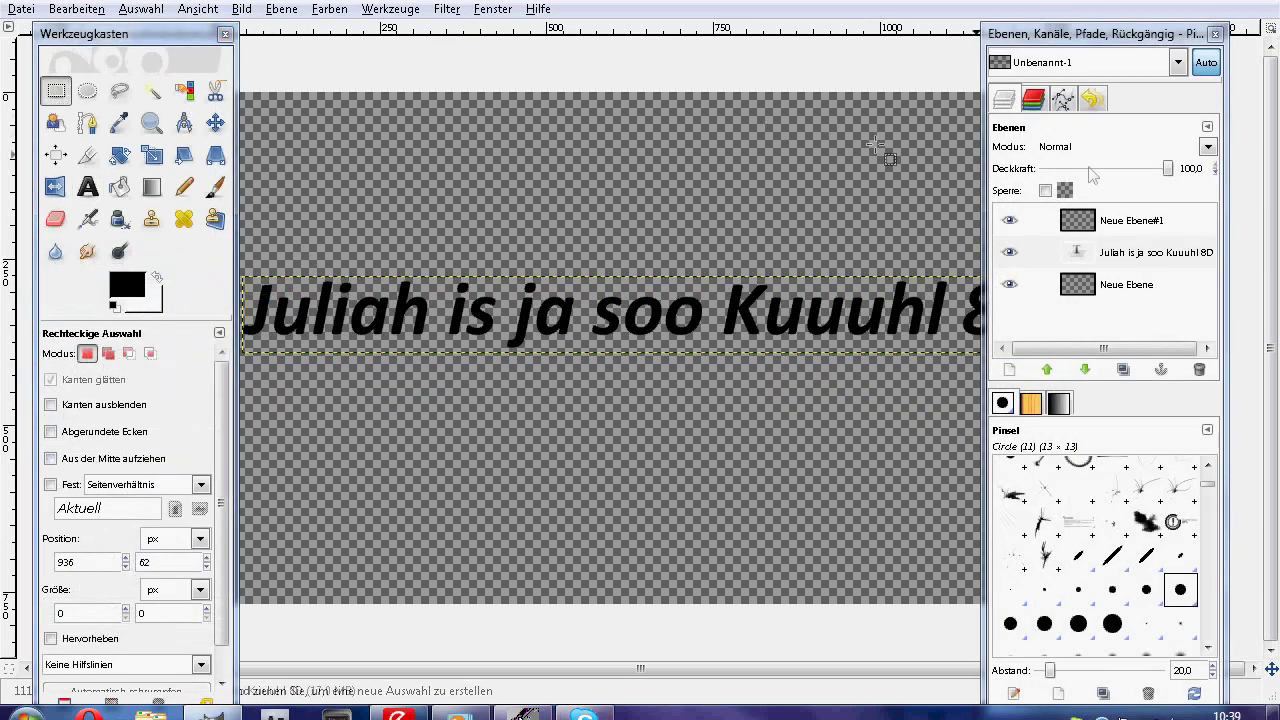
Merge the text layer into Neue Ebene and delete the empty Neue Ebene#1 layer
{"action": "right_click", "coordinate": [1127, 252]}
{"action": "left_click", "coordinate": [1043, 130]}
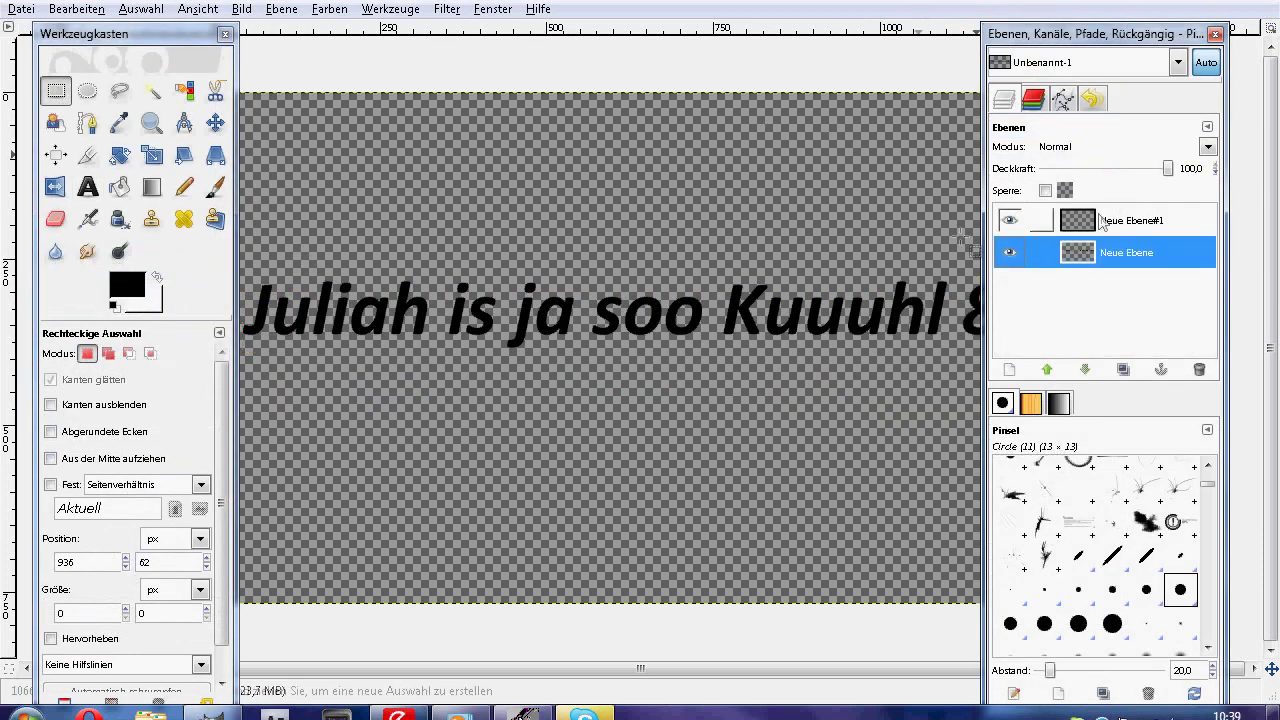
{"action": "left_click", "coordinate": [1105, 218]}
{"action": "right_click", "coordinate": [1105, 212]}
{"action": "left_click", "coordinate": [930, 337]}
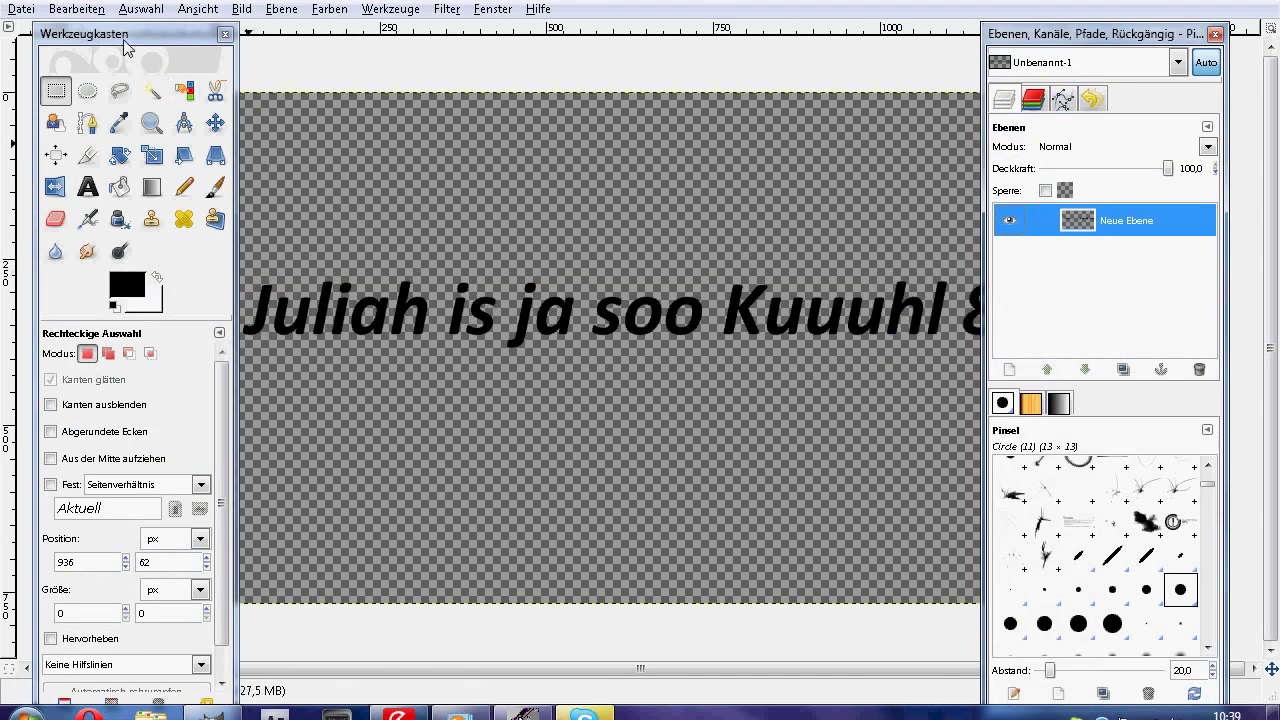
Cut the text with a rectangle selection and paste it back as a floating selection
{"action": "scroll", "coordinate": [466, 214], "scroll_direction": "down", "scroll_amount": 2, "text": "ctrl"}
{"action": "left_click_drag", "start_coordinate": [406, 280], "coordinate": [882, 376]}
{"action": "key", "text": "ctrl+x"}
{"action": "key", "text": "ctrl+v"}
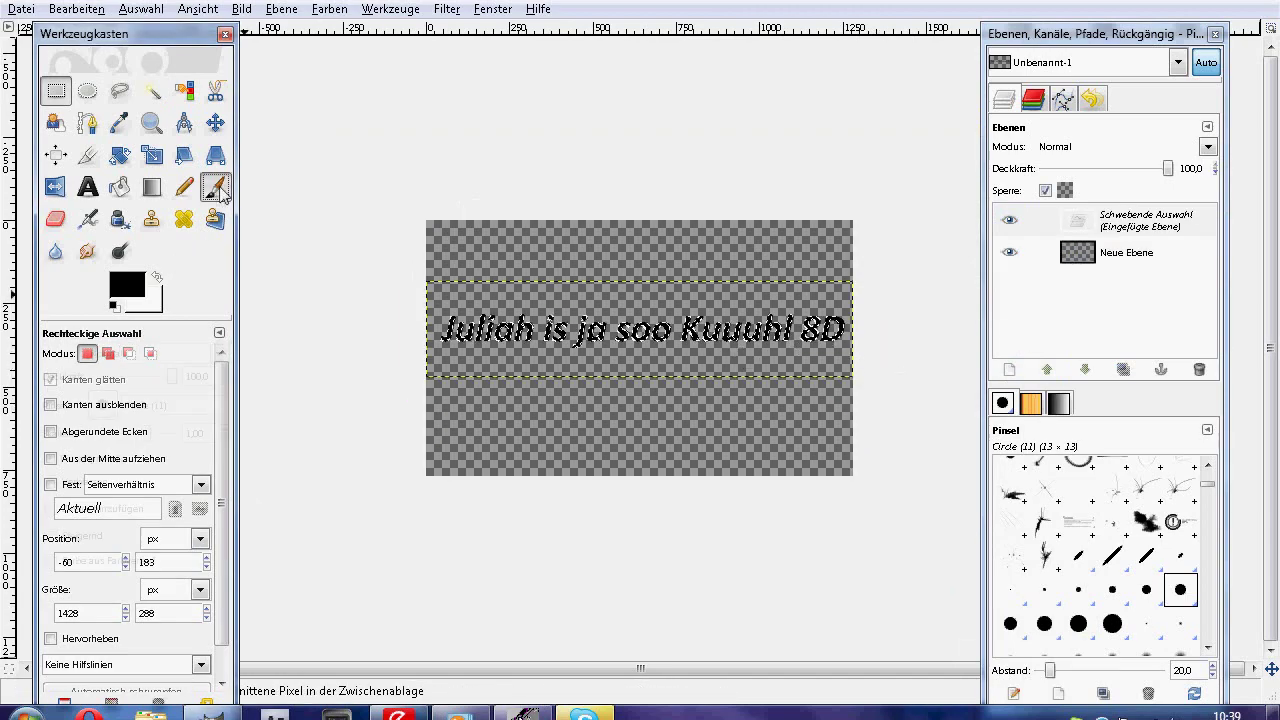
{"action": "left_click", "coordinate": [215, 188]}
{"action": "left_click", "coordinate": [127, 285]}
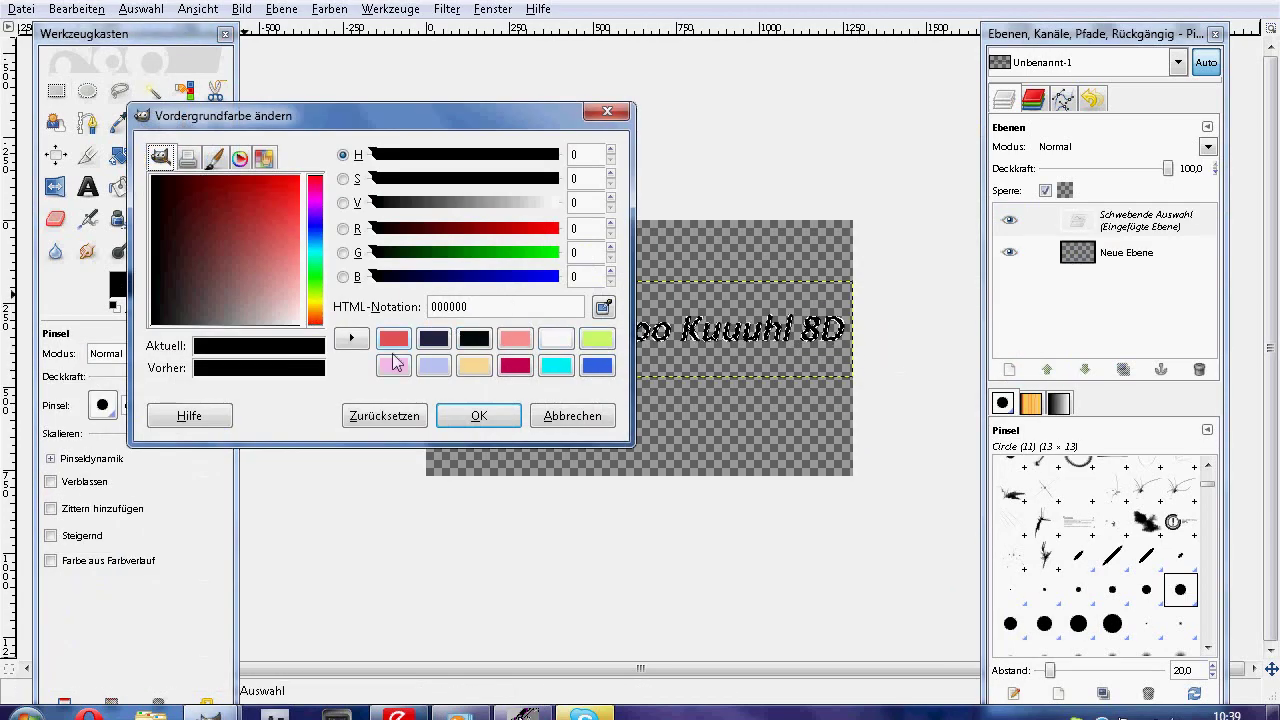
Paint the text blue with a paintbrush scaled up to 10
{"action": "left_click", "coordinate": [597, 366]}
{"action": "left_click", "coordinate": [479, 416]}
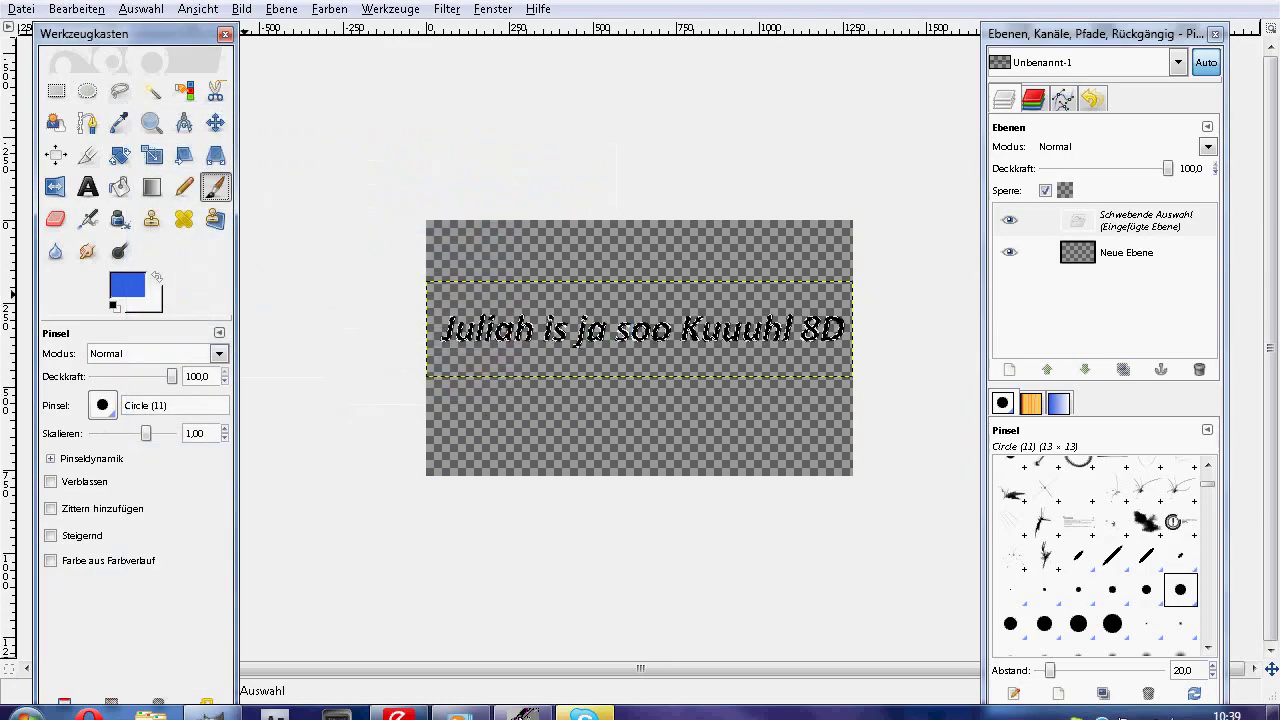
{"action": "key", "text": "plus"}
{"action": "key", "text": "plus"}
{"action": "left_click_drag", "start_coordinate": [280, 292], "coordinate": [300, 330]}
{"action": "left_click_drag", "start_coordinate": [146, 433], "coordinate": [172, 433]}
{"action": "key", "text": "minus"}
{"action": "key", "text": "minus"}
{"action": "left_click_drag", "start_coordinate": [440, 330], "coordinate": [730, 342]}
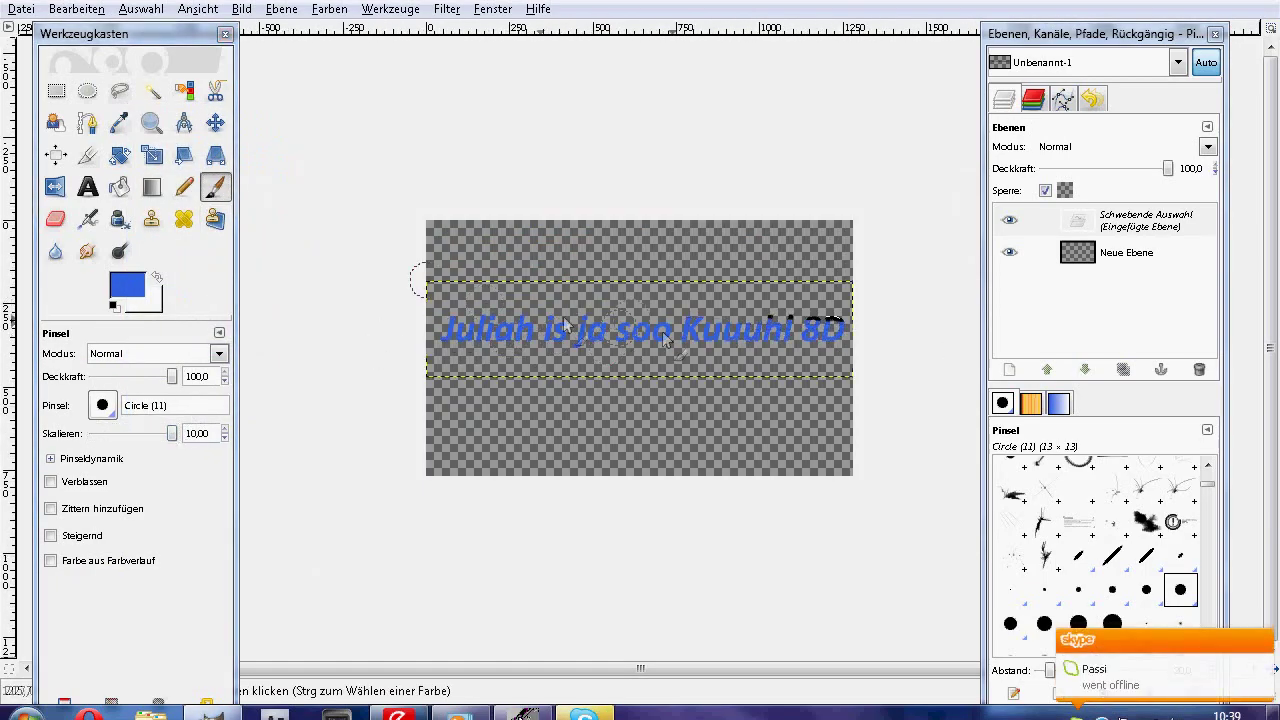
Anchor the blue text, then cut and paste it back as a floating selection
{"action": "key", "text": "r"}
{"action": "left_click_drag", "start_coordinate": [413, 282], "coordinate": [879, 326]}
{"action": "key", "text": "ctrl+x"}
{"action": "key", "text": "ctrl+v"}
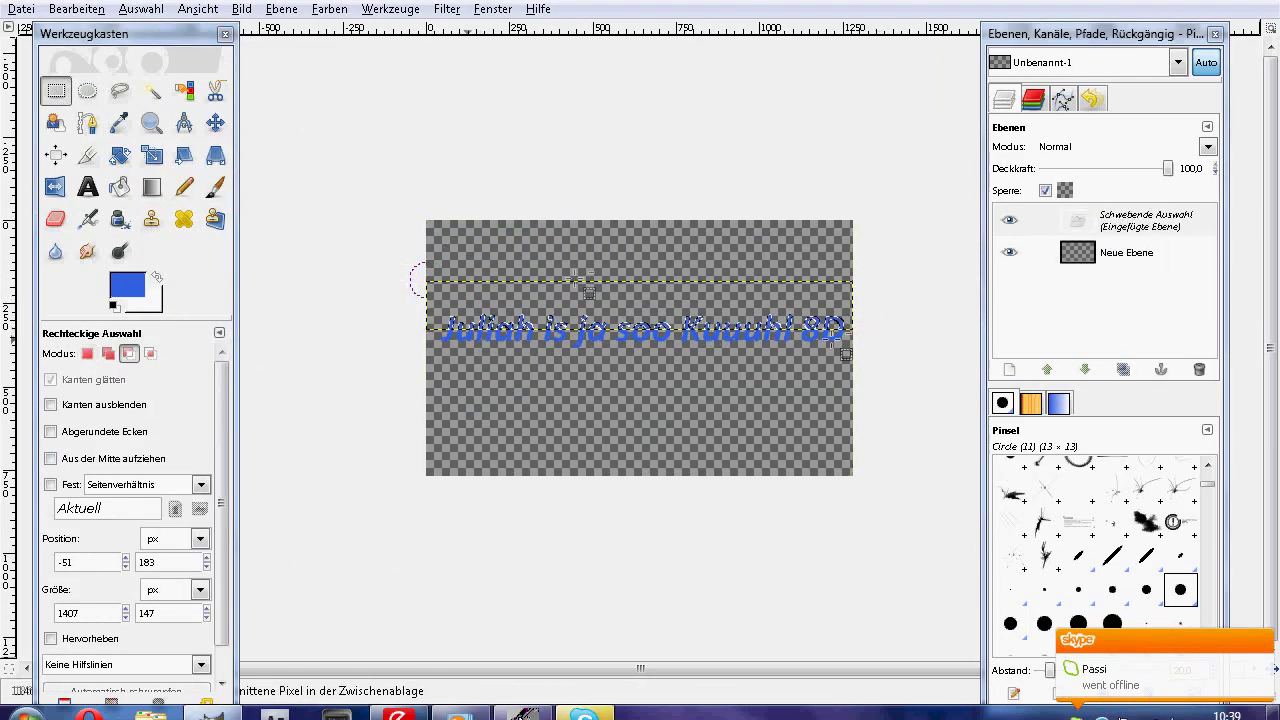
Paint pale lavender across the text from left to right
{"action": "left_click", "coordinate": [128, 286]}
{"action": "left_click", "coordinate": [477, 366]}
{"action": "left_click", "coordinate": [477, 414]}
{"action": "key", "text": "p"}
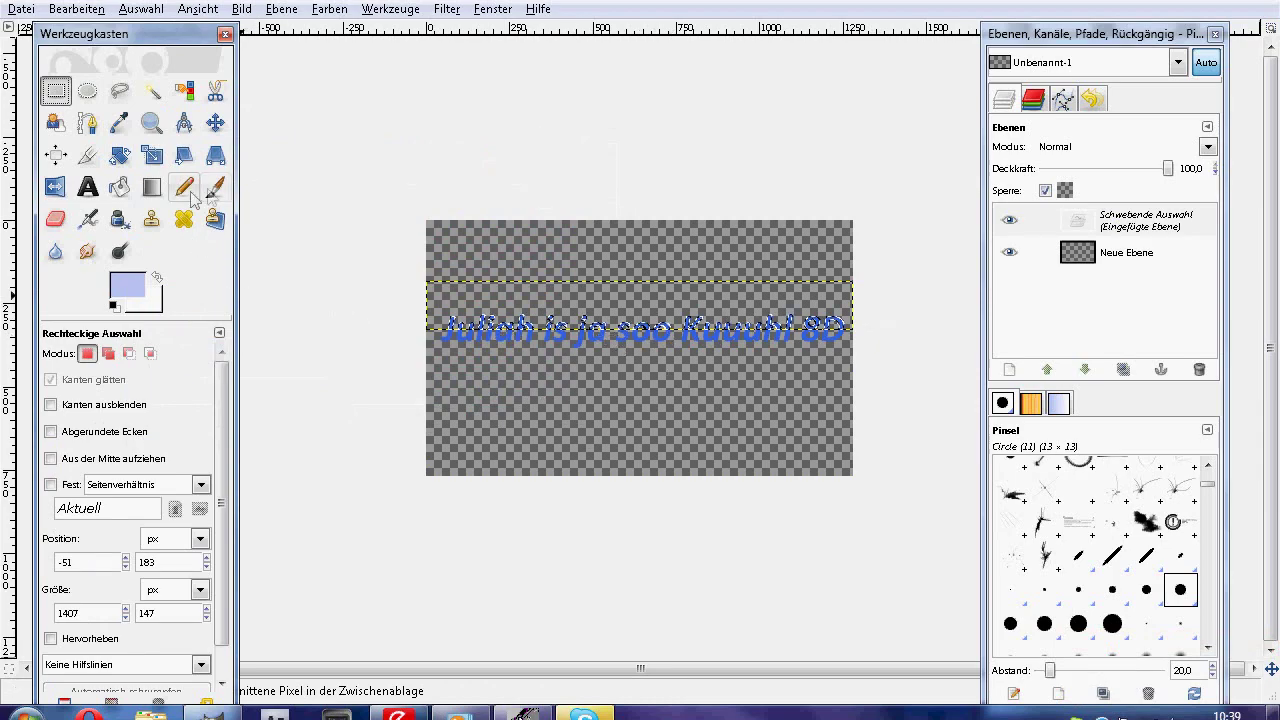
{"action": "left_click_drag", "start_coordinate": [476, 333], "coordinate": [882, 326]}
Anchor the lavender text and float it again by cutting and pasting
{"action": "left_click", "coordinate": [56, 90]}
{"action": "left_click", "coordinate": [290, 261]}
{"action": "key", "text": "plus"}
{"action": "left_click_drag", "start_coordinate": [290, 261], "coordinate": [995, 410]}
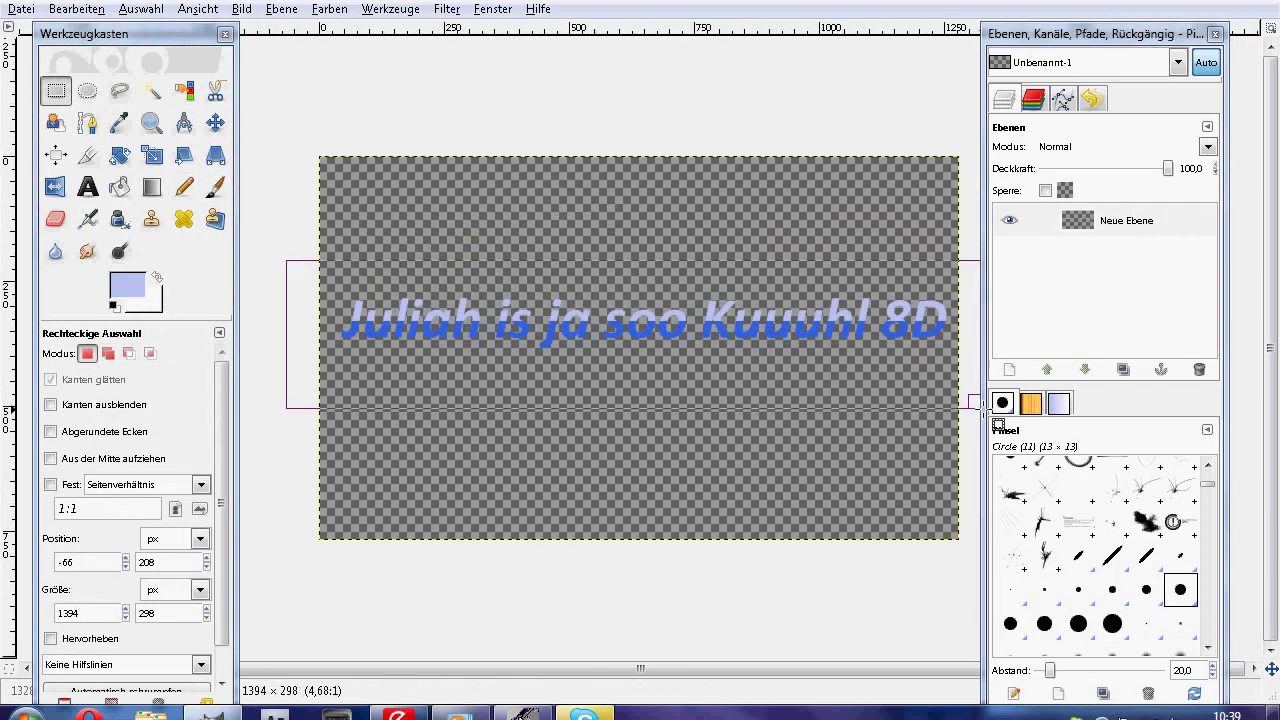
{"action": "key", "text": "ctrl+x"}
{"action": "key", "text": "ctrl+v"}
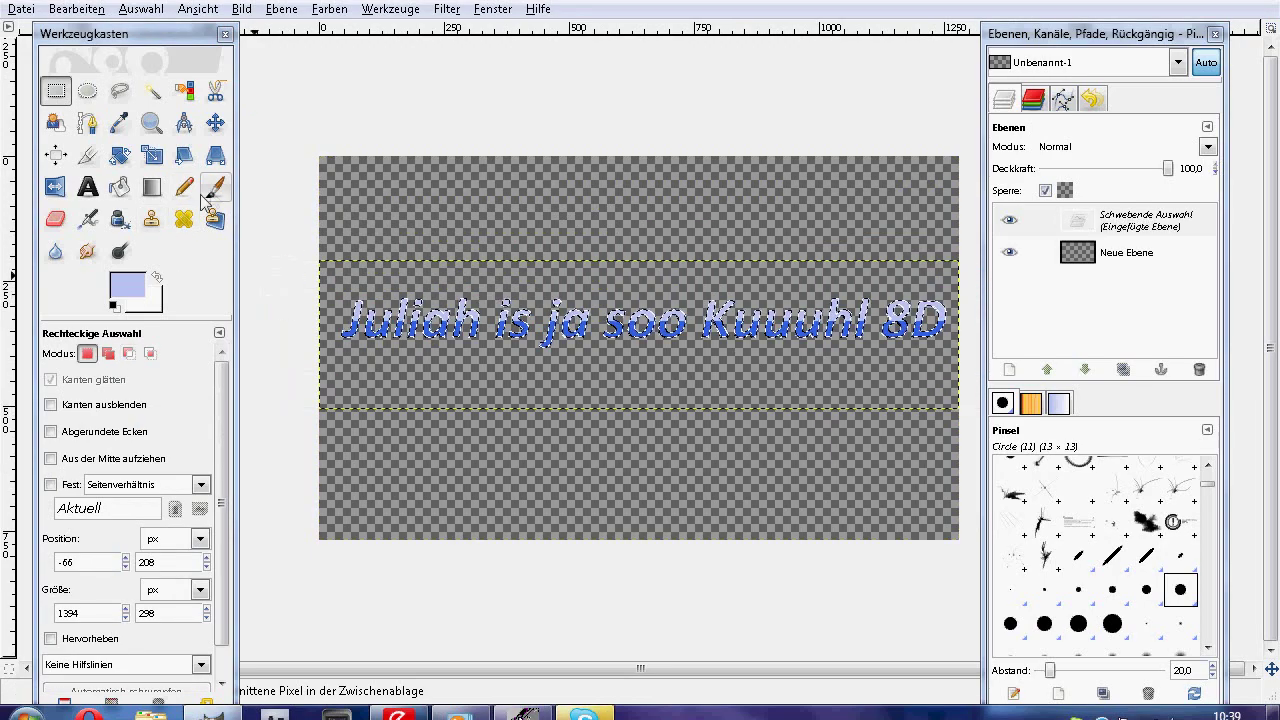
Apply a white VG nach Transparent gradient vertically over the text
{"action": "left_click", "coordinate": [151, 187]}
{"action": "left_click", "coordinate": [124, 278]}
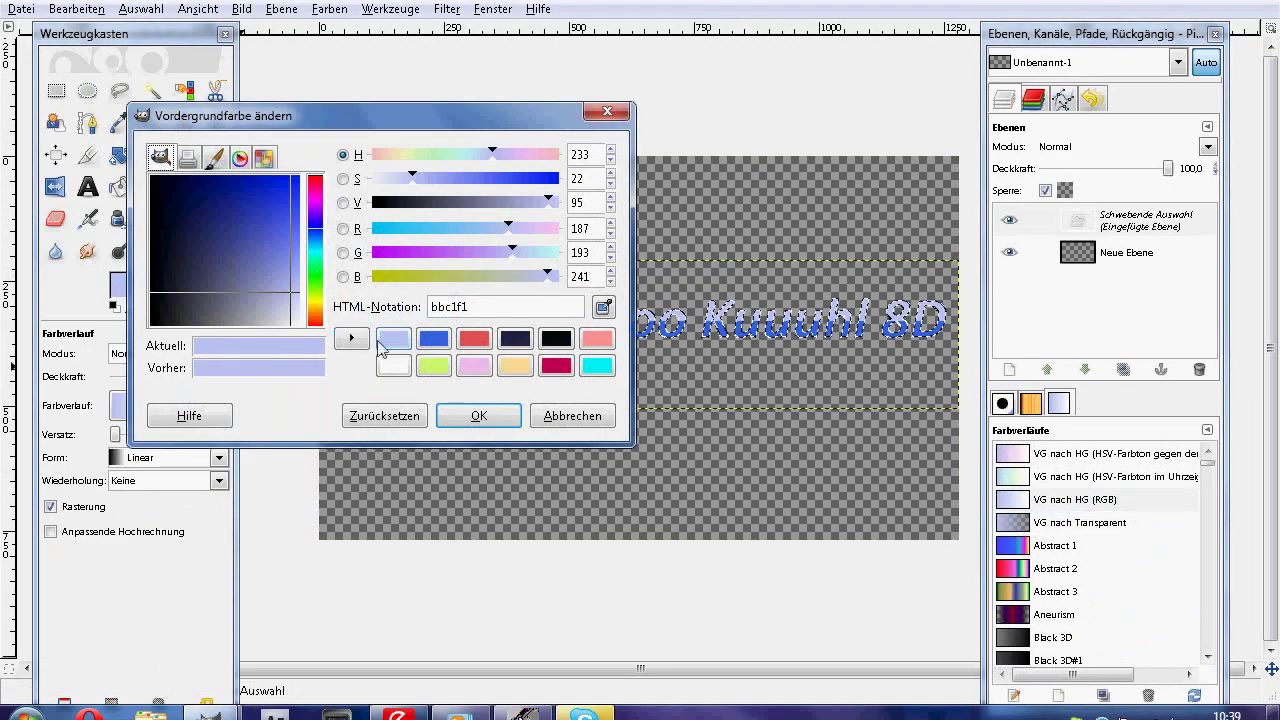
{"action": "left_click", "coordinate": [391, 363]}
{"action": "left_click", "coordinate": [480, 414]}
{"action": "left_click", "coordinate": [1080, 522]}
{"action": "left_click_drag", "start_coordinate": [630, 440], "coordinate": [630, 303]}
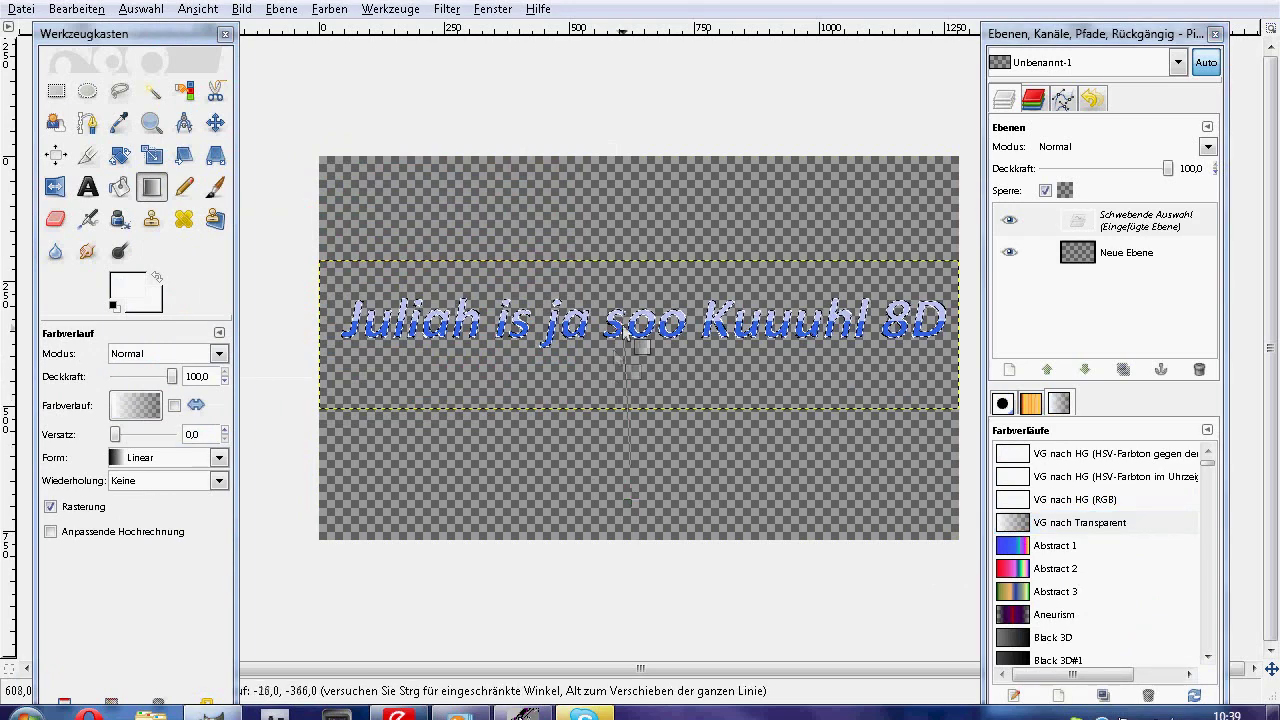
{"action": "left_click_drag", "start_coordinate": [632, 228], "coordinate": [632, 337]}
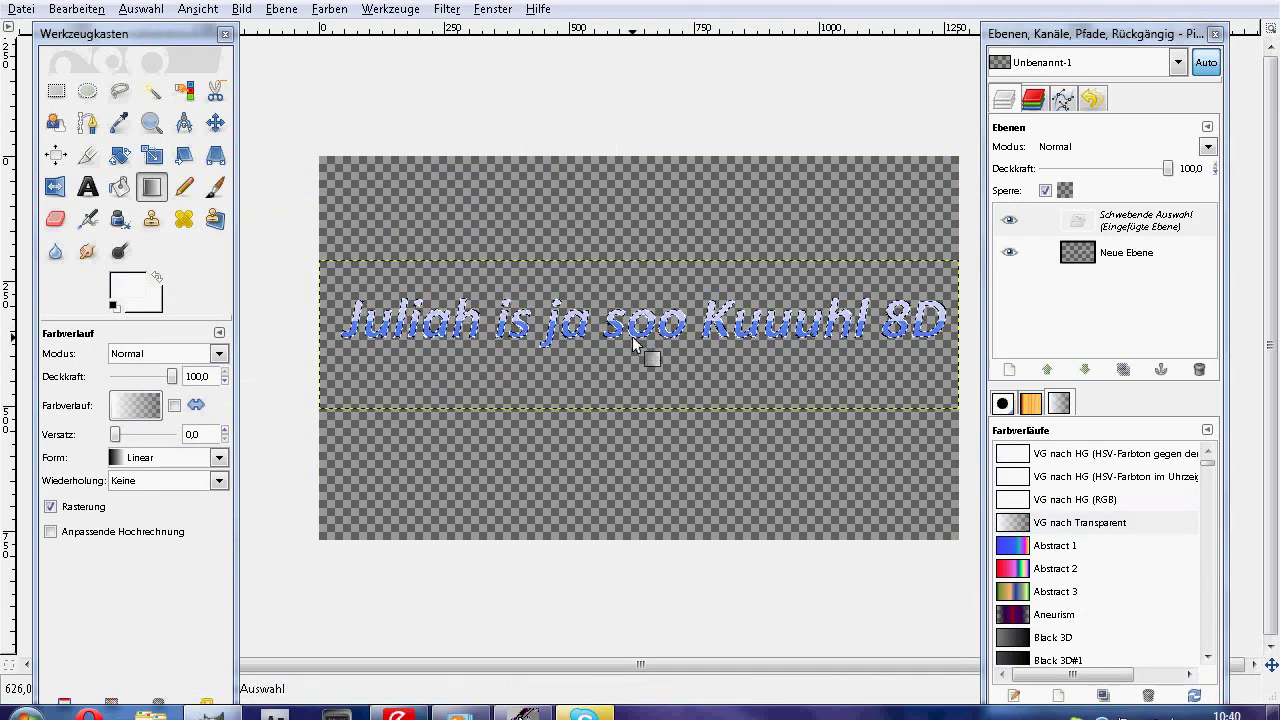
Anchor the gradient text, duplicate Neue Ebene, and paste a floating copy of the text
{"action": "key", "text": "r"}
{"action": "left_click", "coordinate": [634, 191]}
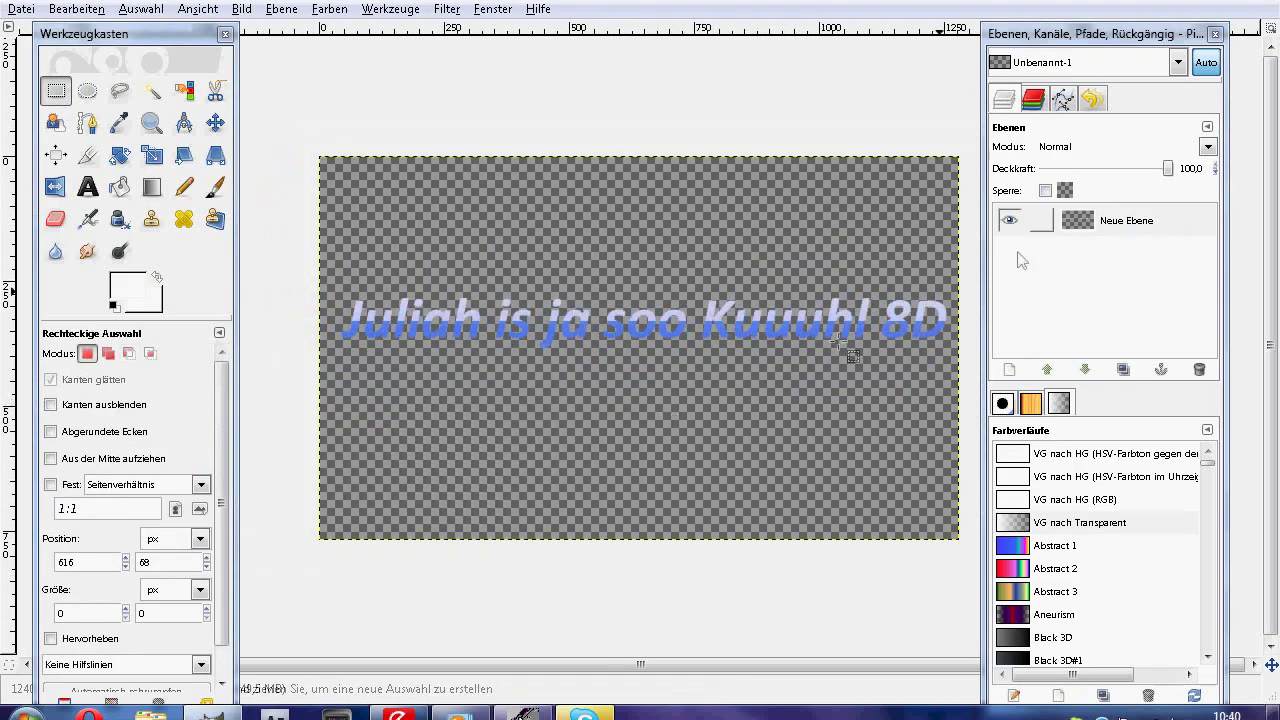
{"action": "right_click", "coordinate": [1130, 218]}
{"action": "left_click", "coordinate": [990, 298]}
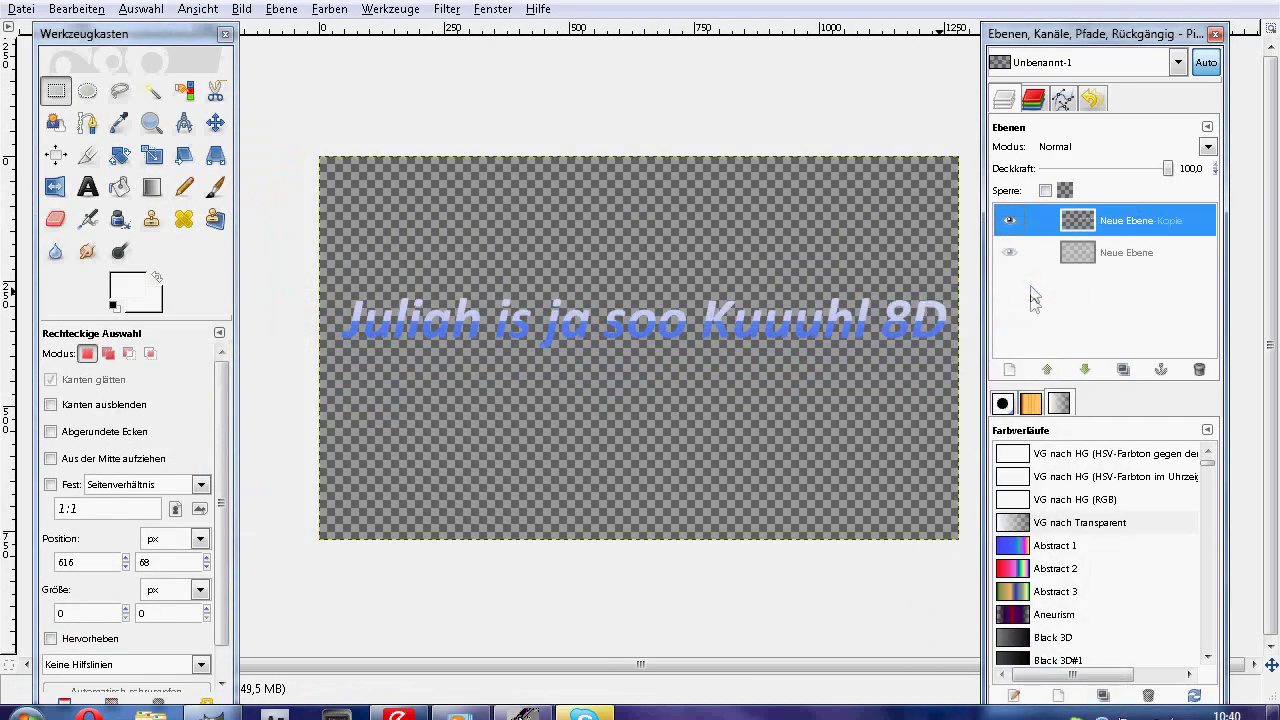
{"action": "left_click", "coordinate": [380, 315]}
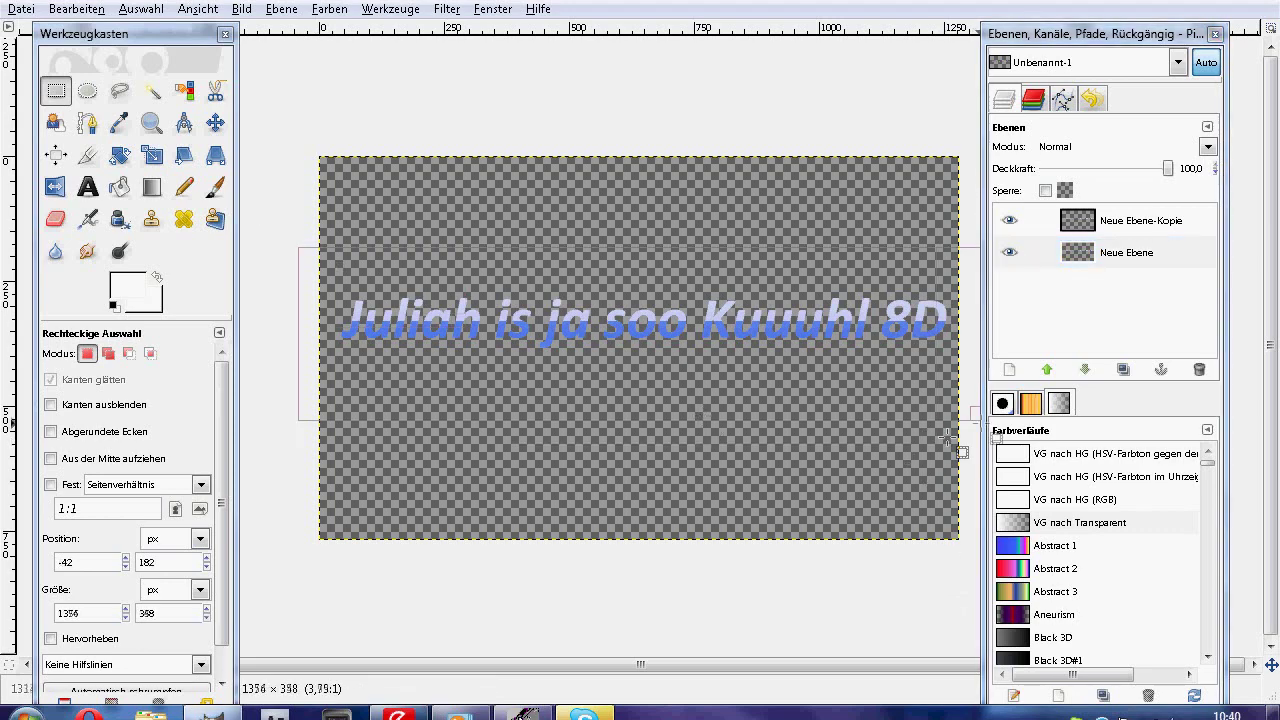
{"action": "key", "text": "ctrl+v"}
Make the copy near-black, offset it slightly, lower its opacity, and anchor it as a shadow
{"action": "left_click", "coordinate": [128, 290]}
{"action": "left_click", "coordinate": [153, 321]}
{"action": "left_click", "coordinate": [480, 416]}
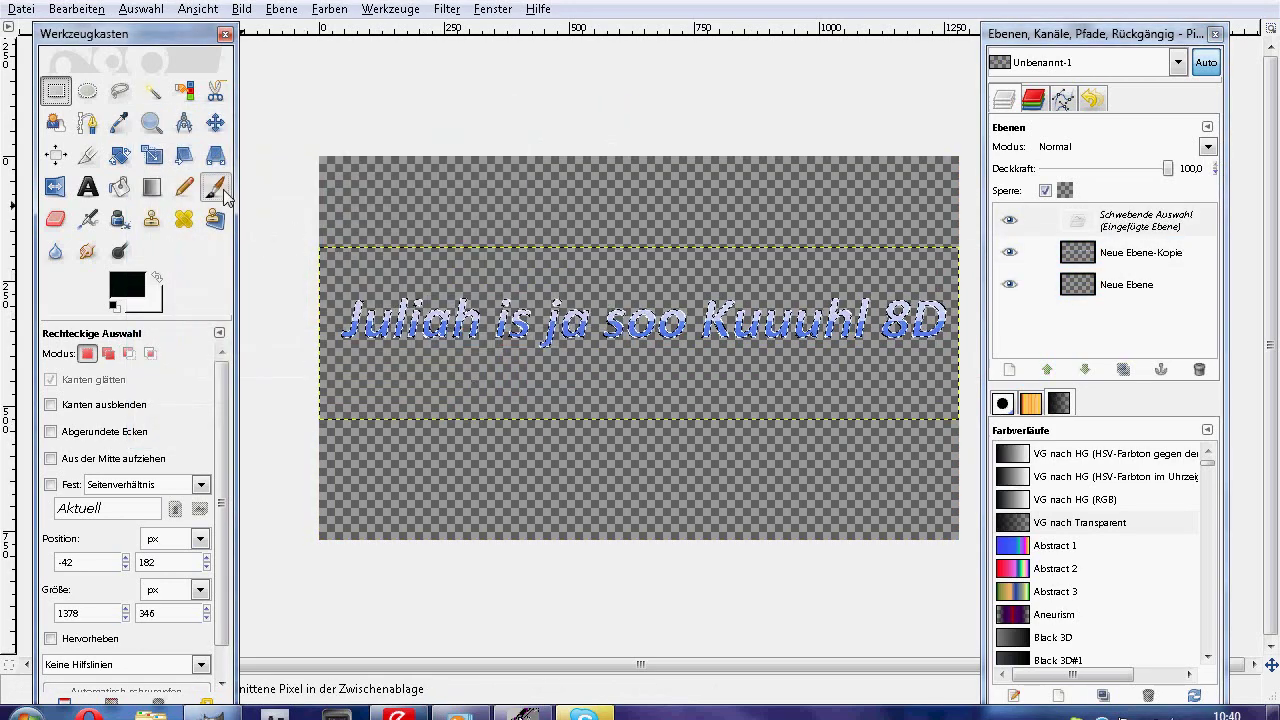
{"action": "key", "text": "p"}
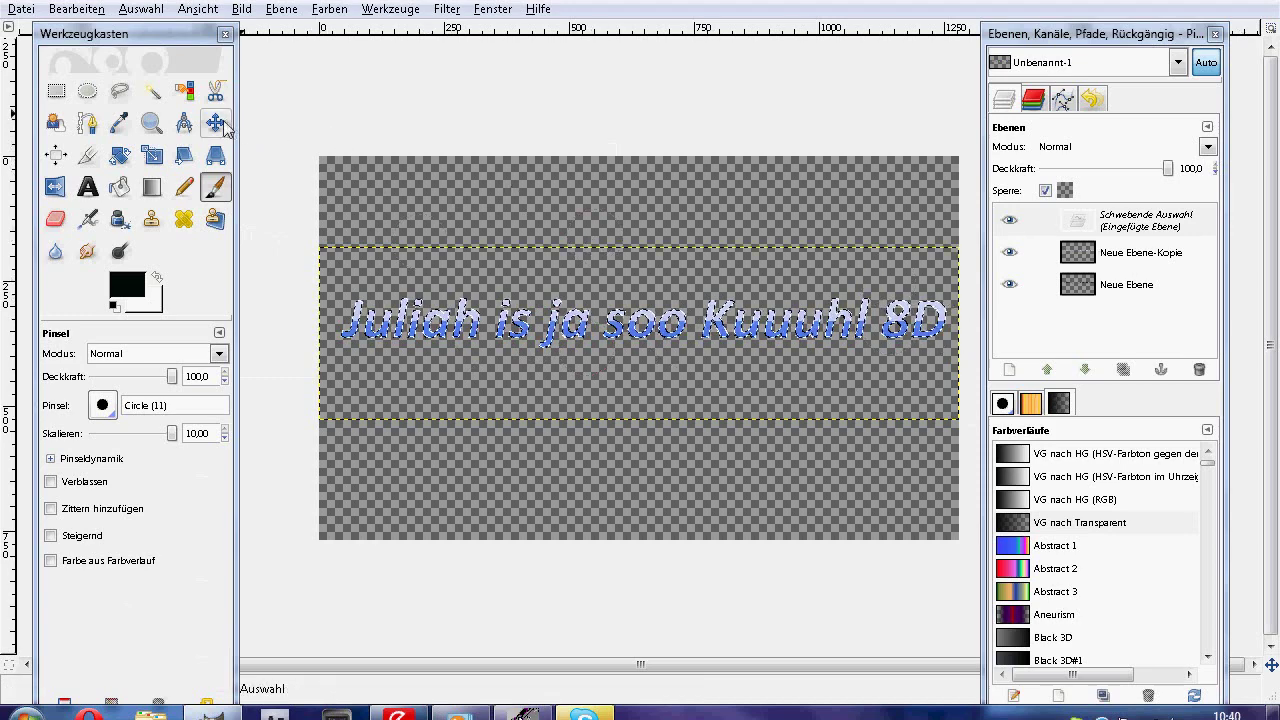
{"action": "left_click", "coordinate": [215, 122]}
{"action": "left_click", "coordinate": [467, 318]}
{"action": "mouse_move", "coordinate": [1170, 168]}
{"action": "left_mouse_down"}
{"action": "mouse_move", "coordinate": [1128, 168]}
{"action": "mouse_move", "coordinate": [1140, 168]}
{"action": "left_mouse_up"}
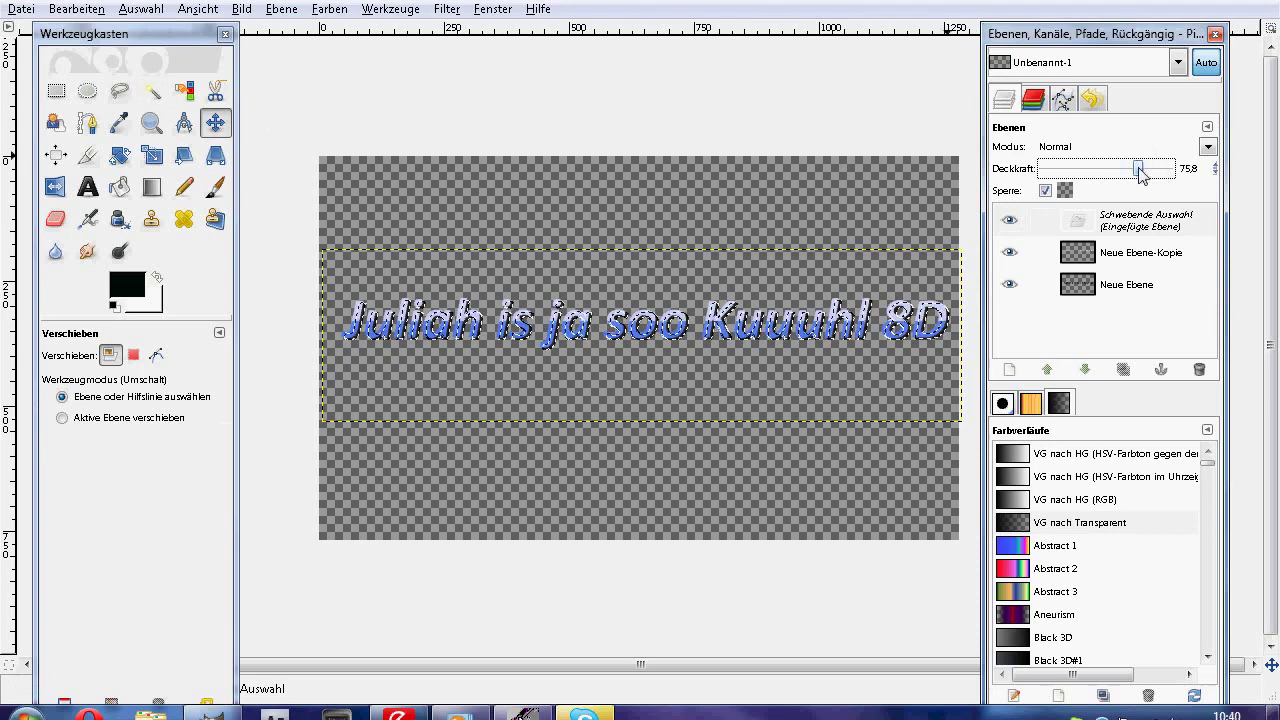
{"action": "left_click", "coordinate": [55, 251]}
{"action": "key", "text": "ctrl+h"}
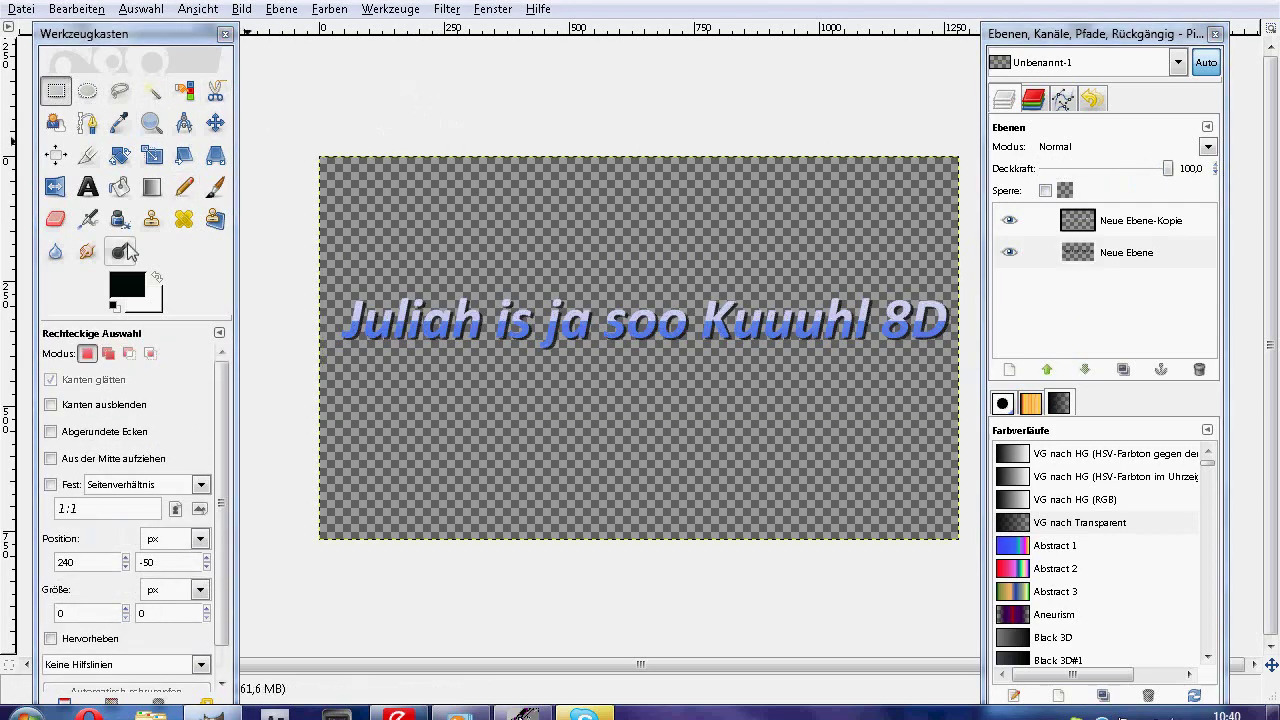
Type 'Juliah is immernoch Kuhl' in a new text box left of centre
{"action": "left_click_drag", "start_coordinate": [150, 433], "coordinate": [180, 433]}
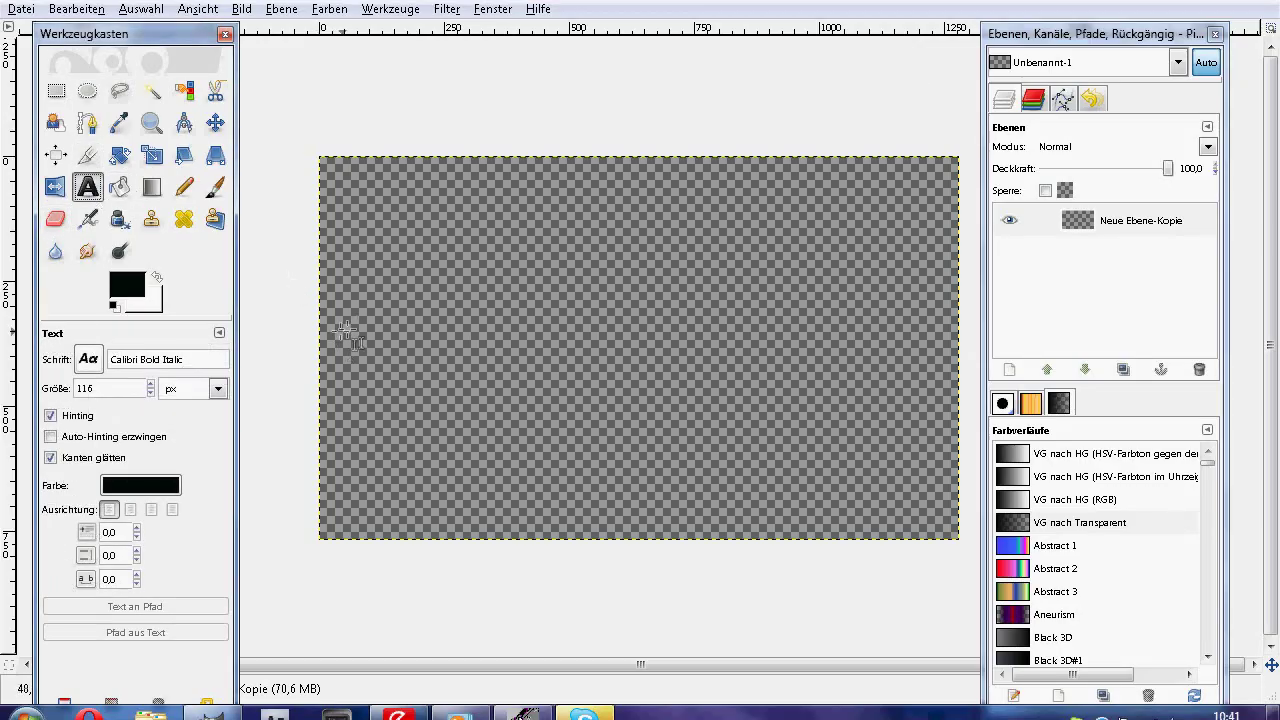
{"action": "left_click", "coordinate": [332, 312]}
{"action": "type", "text": "Juliah i"}
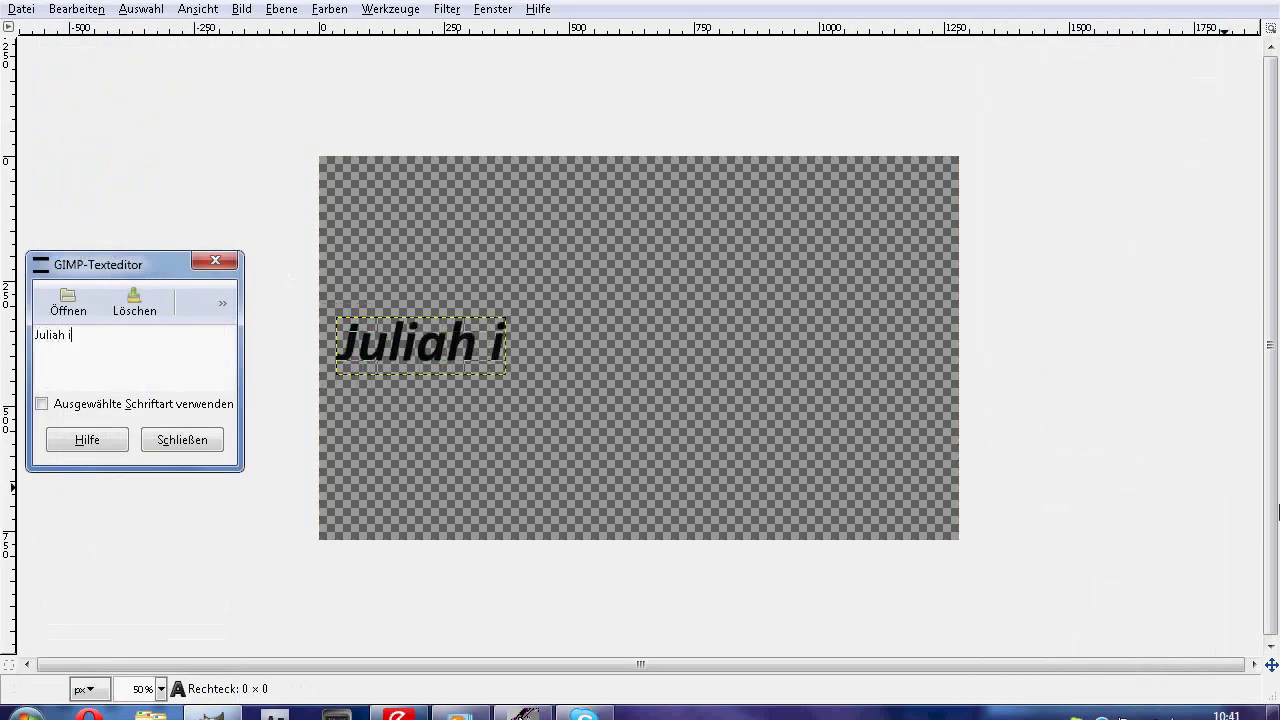
{"action": "type", "text": "s immernoch Kuhl"}
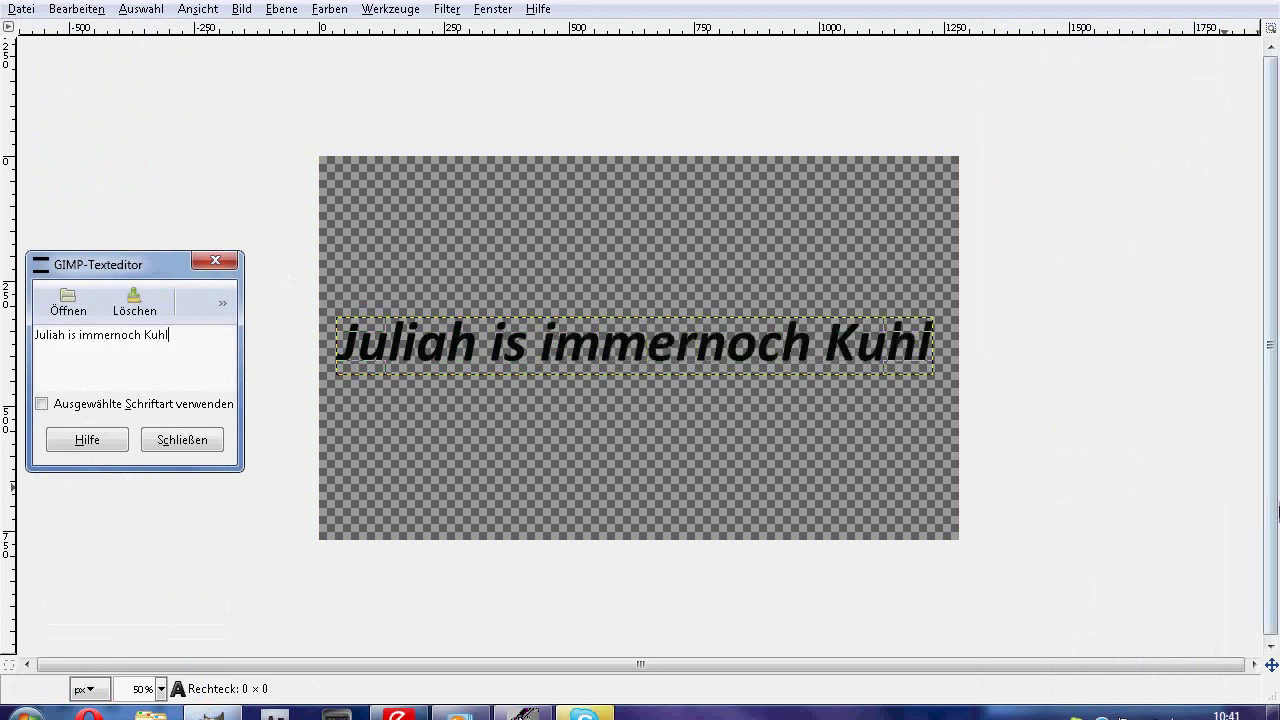
{"action": "left_click", "coordinate": [218, 264]}
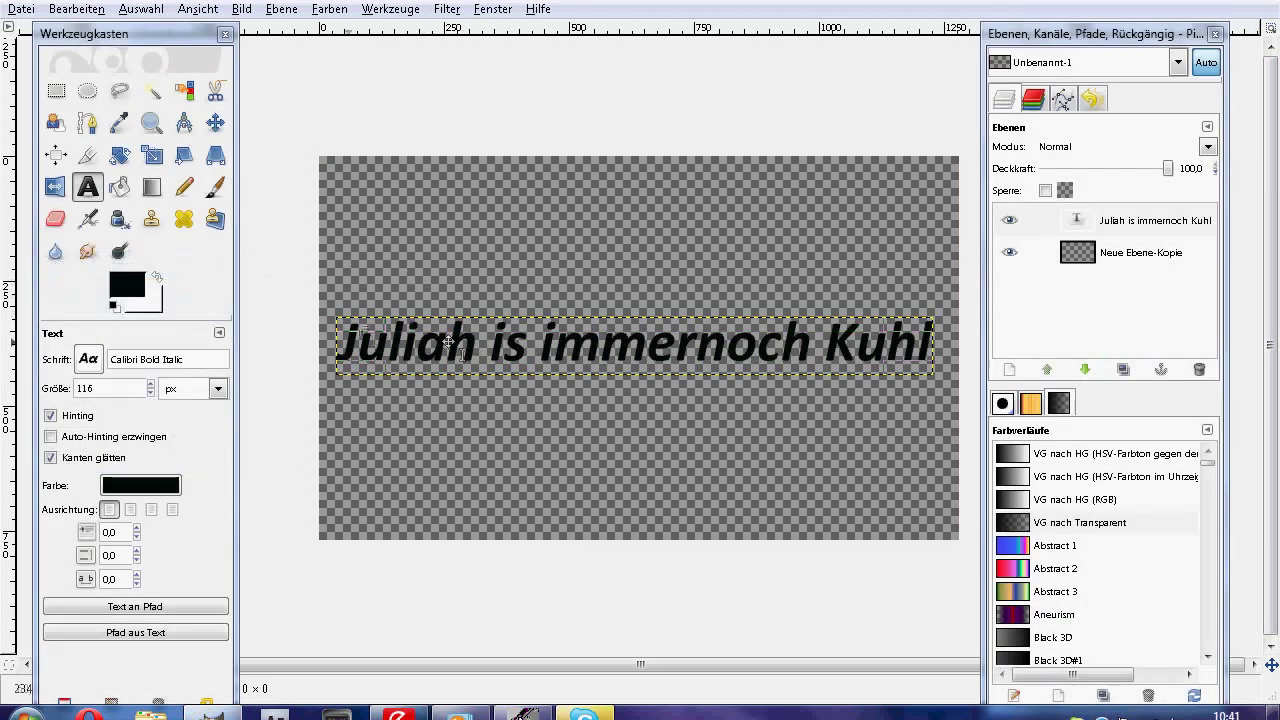
Merge the text layer down and float the lettering via rectangle select, cut and paste
{"action": "right_click", "coordinate": [1120, 228]}
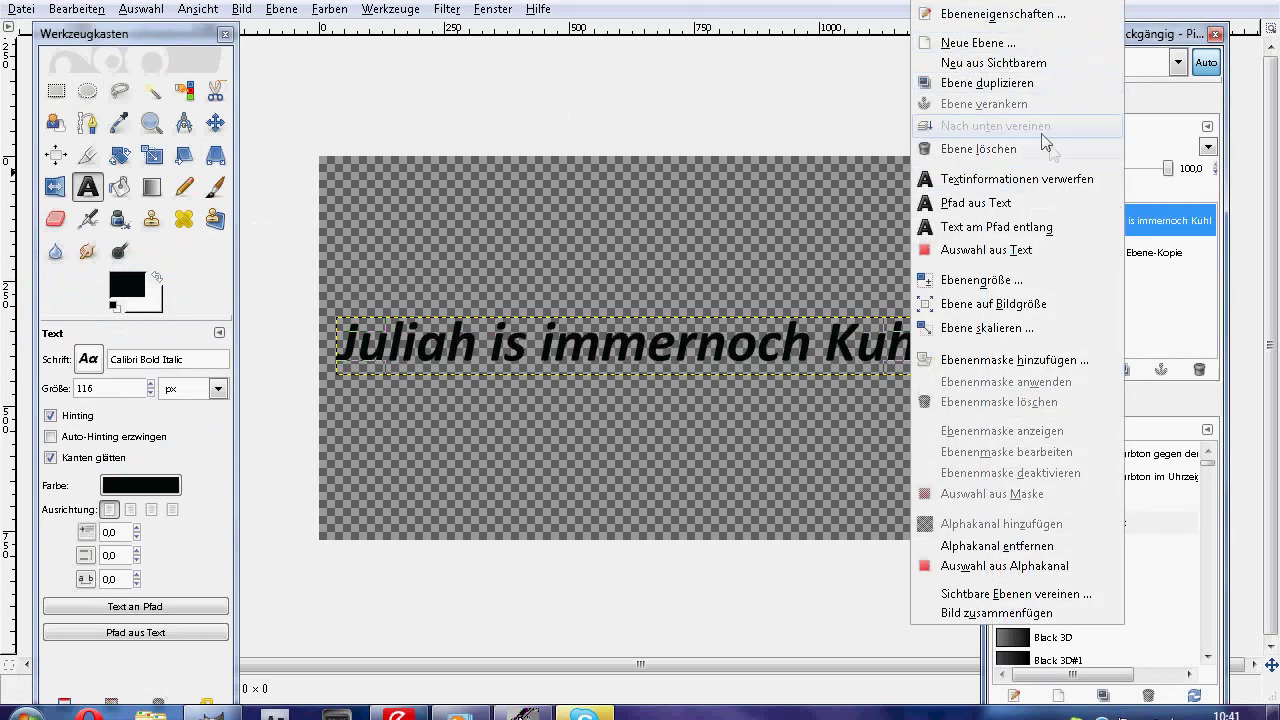
{"action": "left_click", "coordinate": [1000, 140]}
{"action": "key", "text": "r"}
{"action": "left_click_drag", "start_coordinate": [276, 282], "coordinate": [972, 386]}
{"action": "key", "text": "ctrl+x"}
{"action": "key", "text": "ctrl+v"}
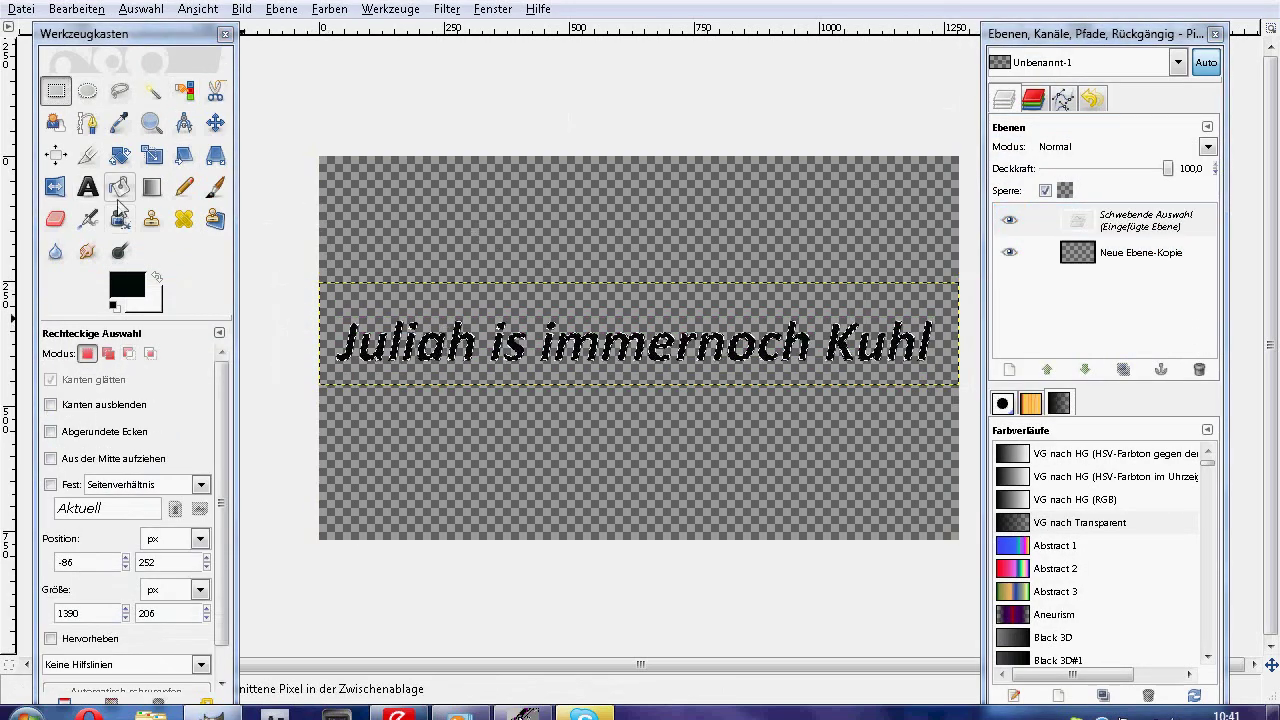
Choose the Blue Gloss#5 gradient and drag it vertically across the text
{"action": "left_click", "coordinate": [151, 187]}
{"action": "left_click", "coordinate": [135, 405]}
{"action": "scroll", "coordinate": [283, 455], "scroll_direction": "down", "scroll_amount": 2}
{"action": "scroll", "coordinate": [283, 455], "scroll_direction": "down", "scroll_amount": 5}
{"action": "scroll", "coordinate": [277, 486], "scroll_direction": "down", "scroll_amount": 3}
{"action": "scroll", "coordinate": [277, 486], "scroll_direction": "down", "scroll_amount": 1}
{"action": "left_click", "coordinate": [194, 568]}
{"action": "left_click_drag", "start_coordinate": [660, 398], "coordinate": [658, 344]}
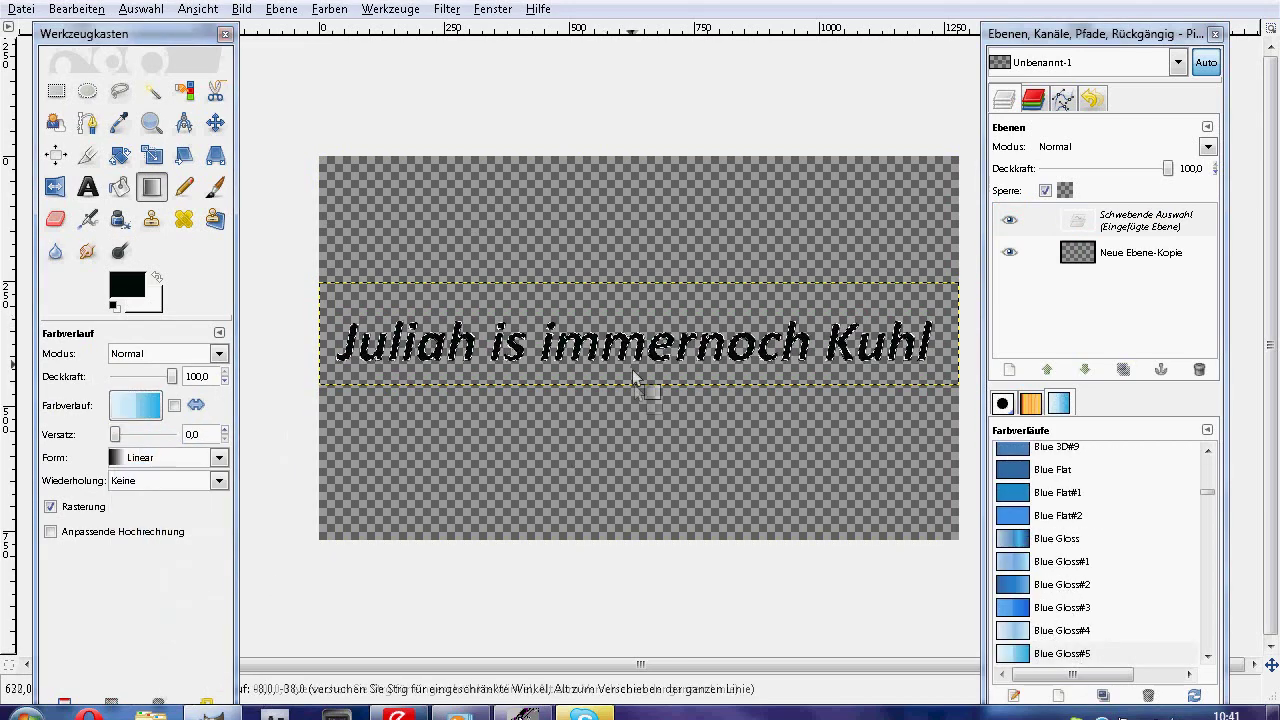
Reapply the Blue Gloss#5 gradient downward across the letters and anchor it
{"action": "scroll", "coordinate": [660, 398], "scroll_direction": "up", "scroll_amount": 4, "text": "ctrl"}
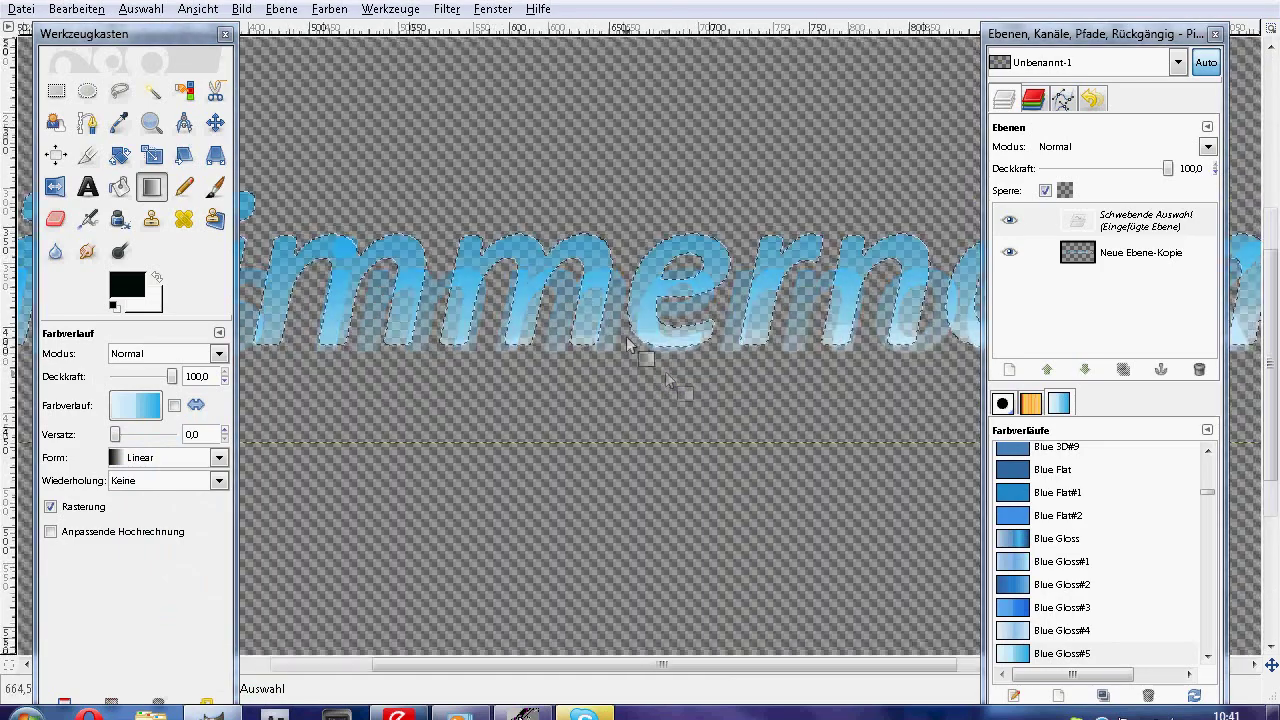
{"action": "scroll", "coordinate": [646, 354], "scroll_direction": "up", "scroll_amount": 3}
{"action": "left_click_drag", "start_coordinate": [602, 345], "coordinate": [602, 235]}
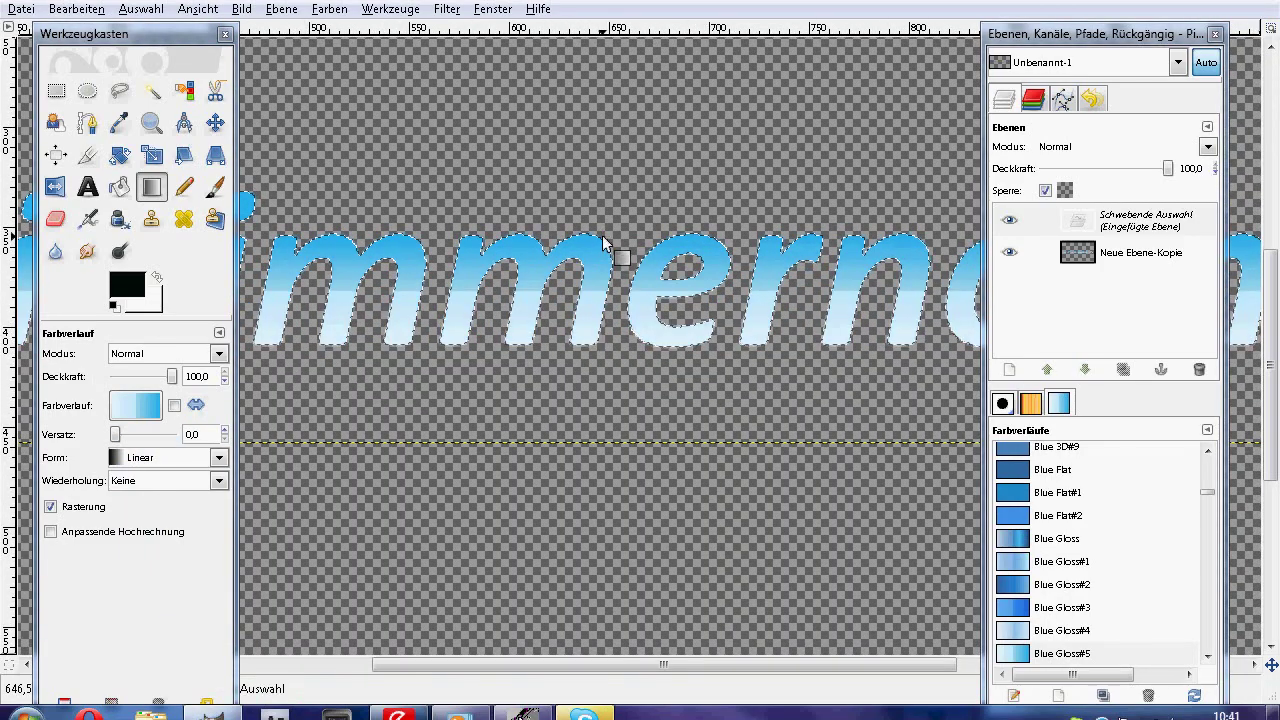
{"action": "scroll", "coordinate": [605, 233], "scroll_direction": "down", "scroll_amount": 1, "text": "ctrl"}
{"action": "scroll", "coordinate": [577, 343], "scroll_direction": "down", "scroll_amount": 1, "text": "ctrl"}
{"action": "scroll", "coordinate": [577, 343], "scroll_direction": "up", "scroll_amount": 1, "text": "ctrl"}
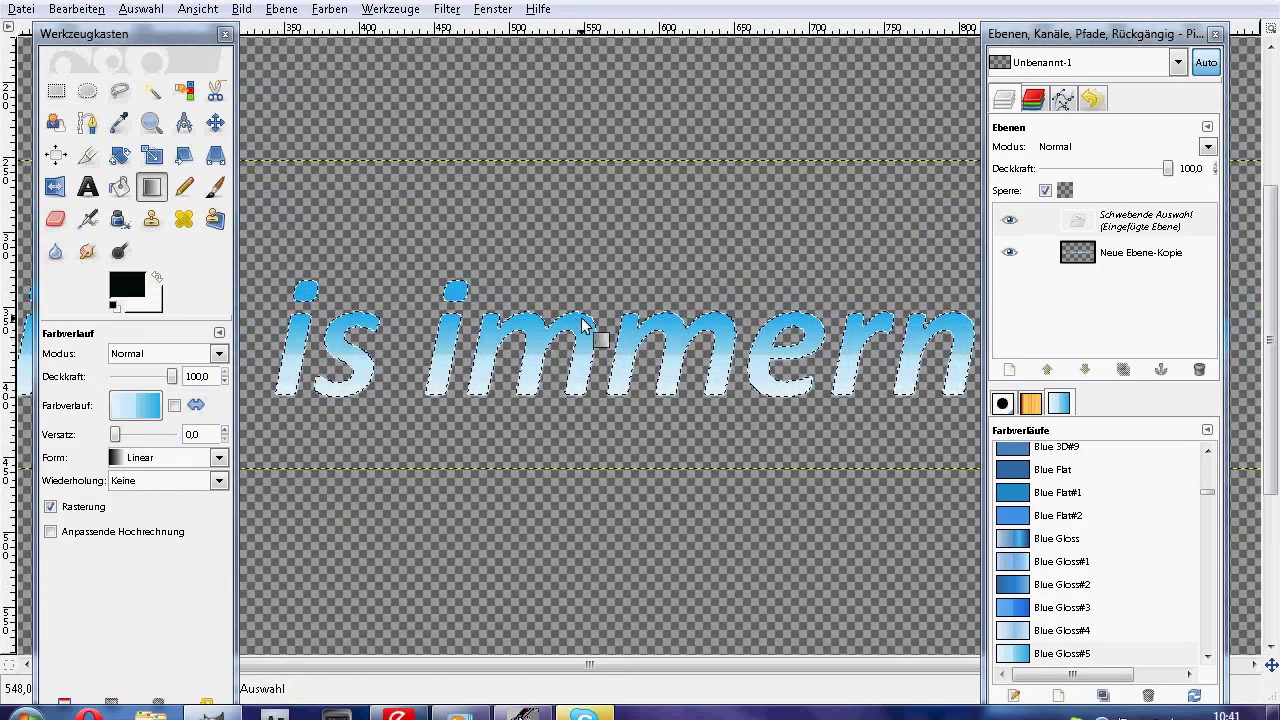
{"action": "left_click_drag", "start_coordinate": [582, 313], "coordinate": [581, 395]}
{"action": "scroll", "coordinate": [581, 395], "scroll_direction": "down", "scroll_amount": 3, "text": "ctrl"}
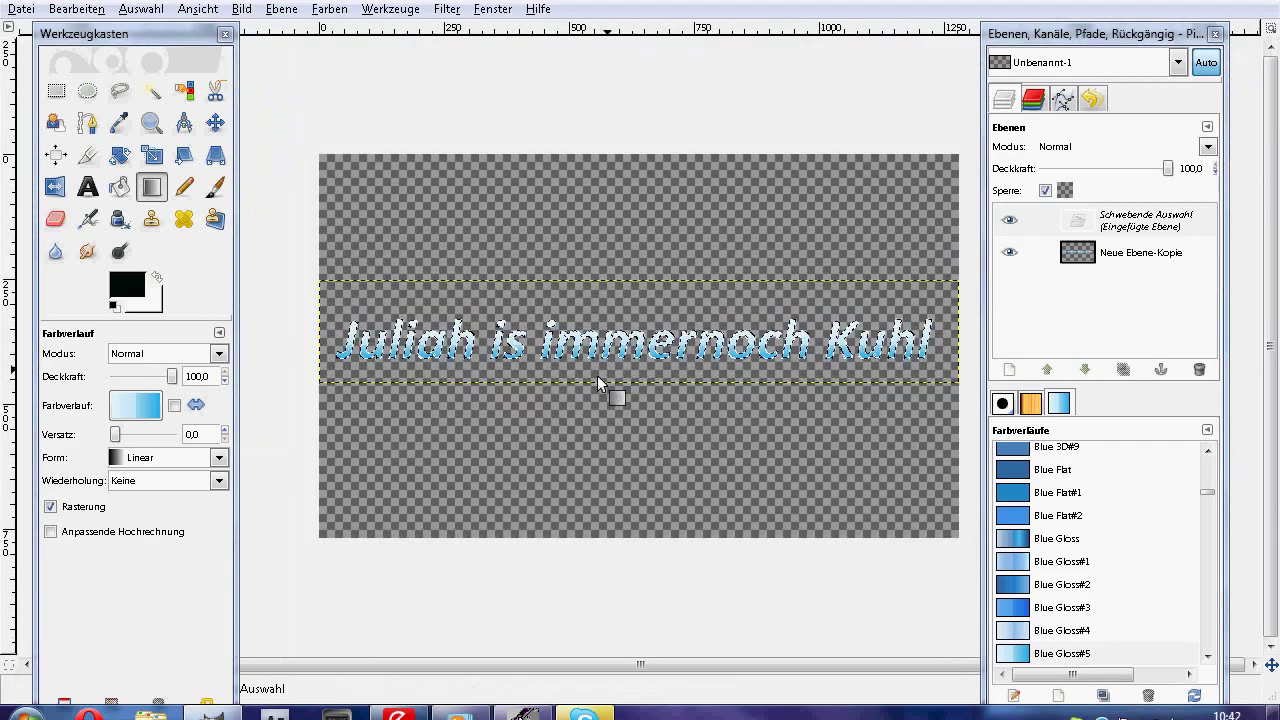
{"action": "left_click", "coordinate": [56, 91]}
{"action": "left_click", "coordinate": [656, 230]}
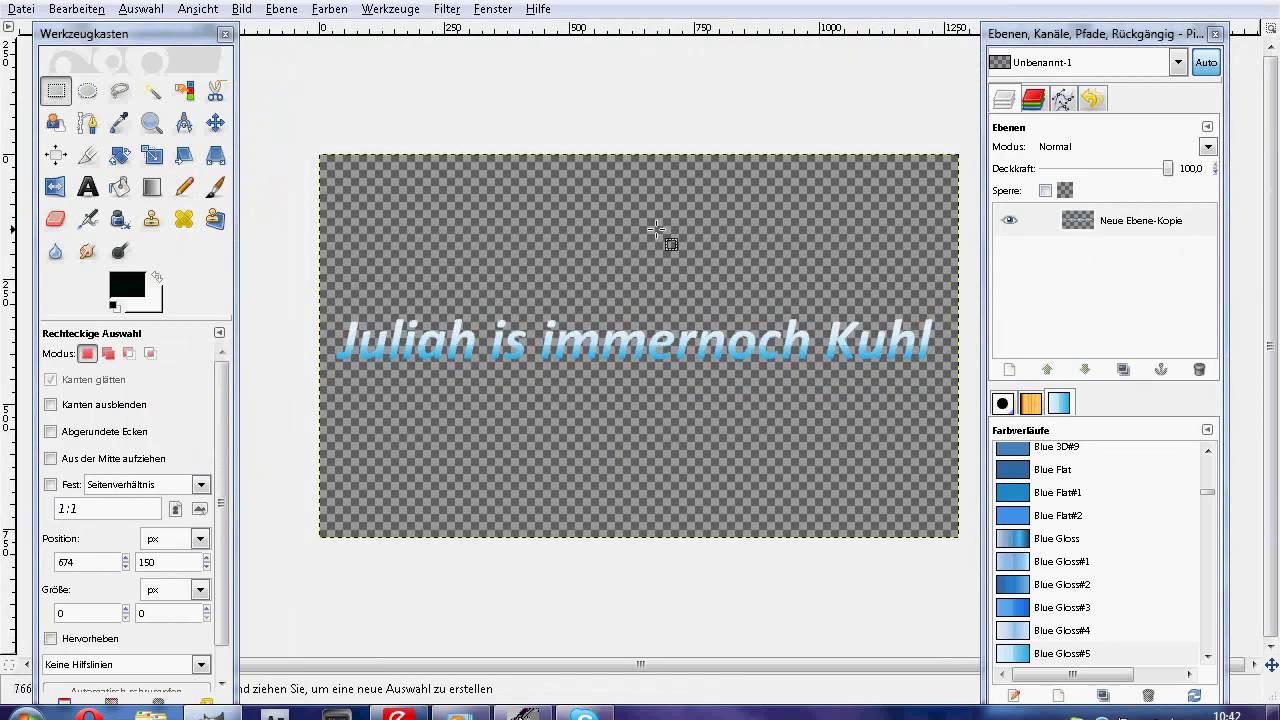
Duplicate the gradient text layer and float the text on the lower copy
{"action": "right_click", "coordinate": [1156, 229]}
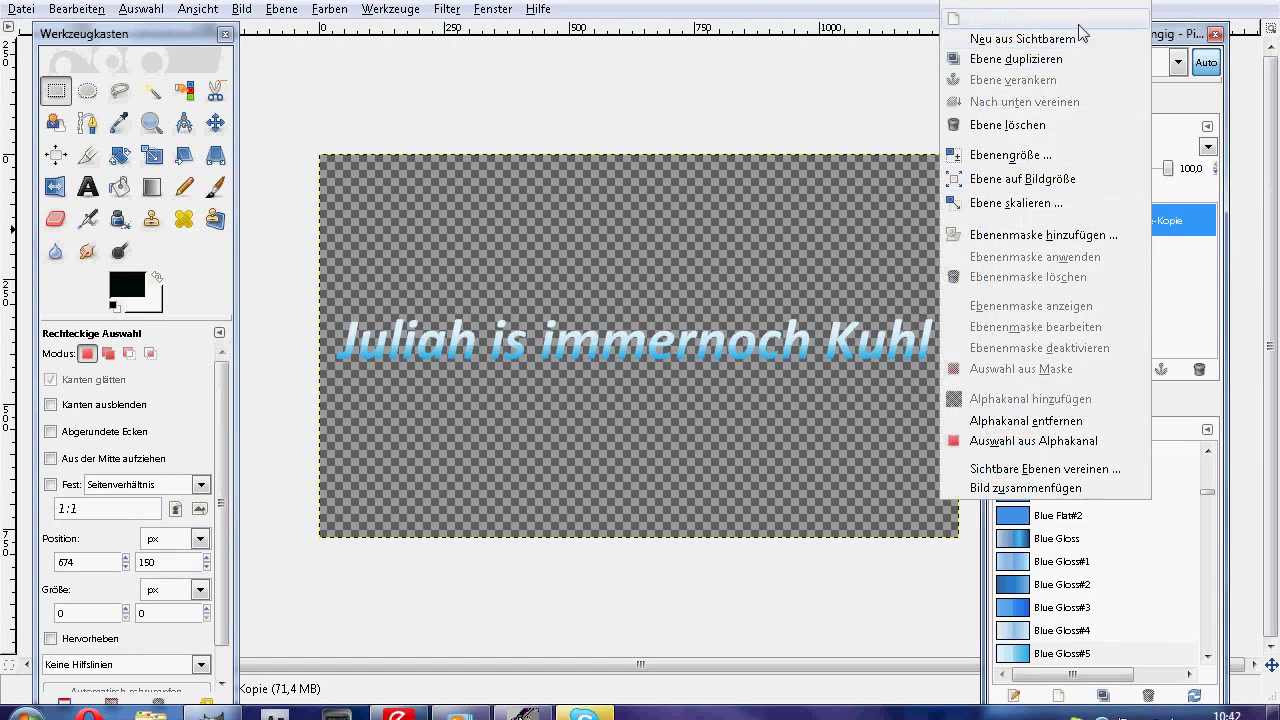
{"action": "left_click", "coordinate": [1006, 58]}
{"action": "left_click", "coordinate": [1140, 252]}
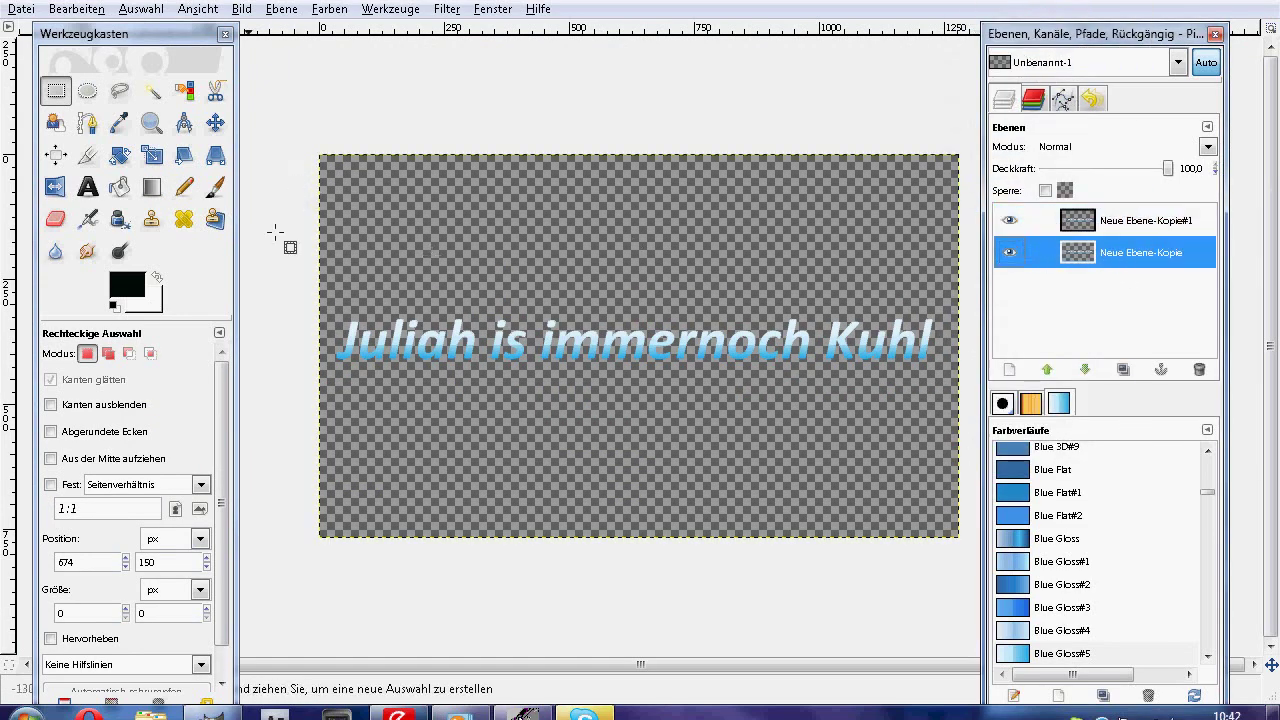
{"action": "left_click_drag", "start_coordinate": [272, 253], "coordinate": [990, 410]}
{"action": "key", "text": "ctrl+x"}
{"action": "key", "text": "ctrl+v"}
Shift the floating copy 8 px right, lower its opacity to 83.9, and anchor it
{"action": "key", "text": "p"}
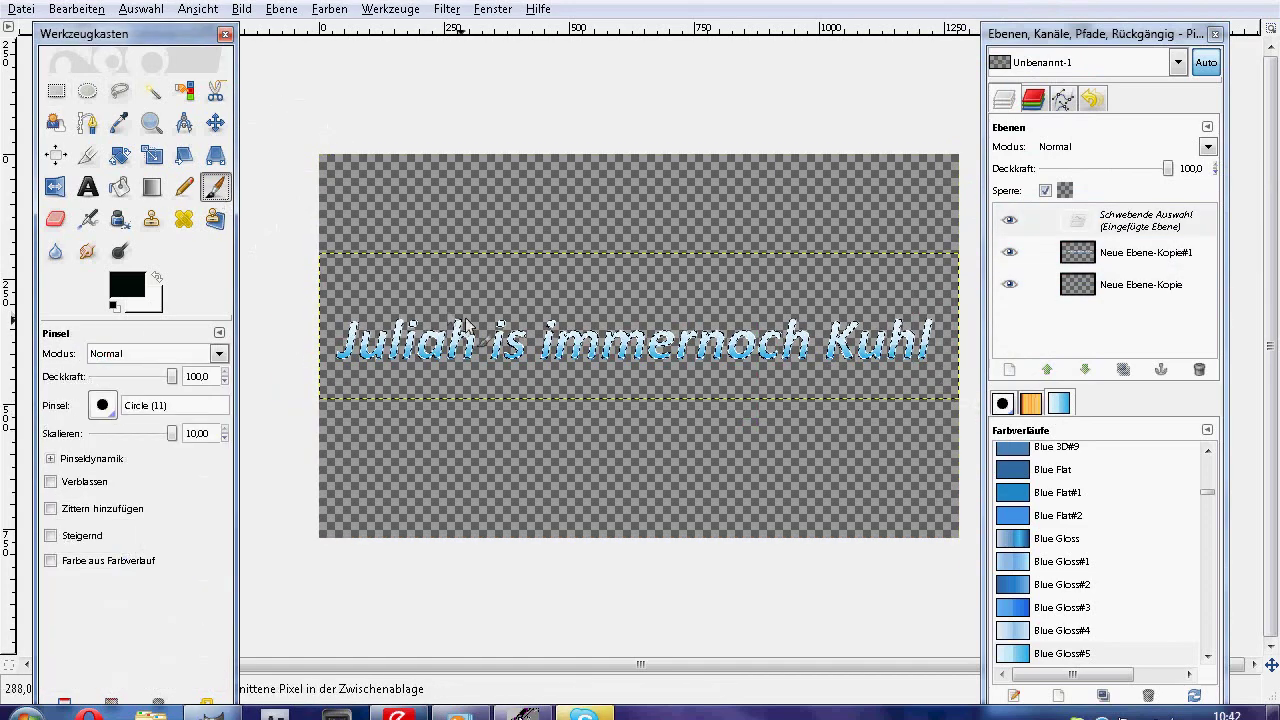
{"action": "left_click", "coordinate": [215, 122]}
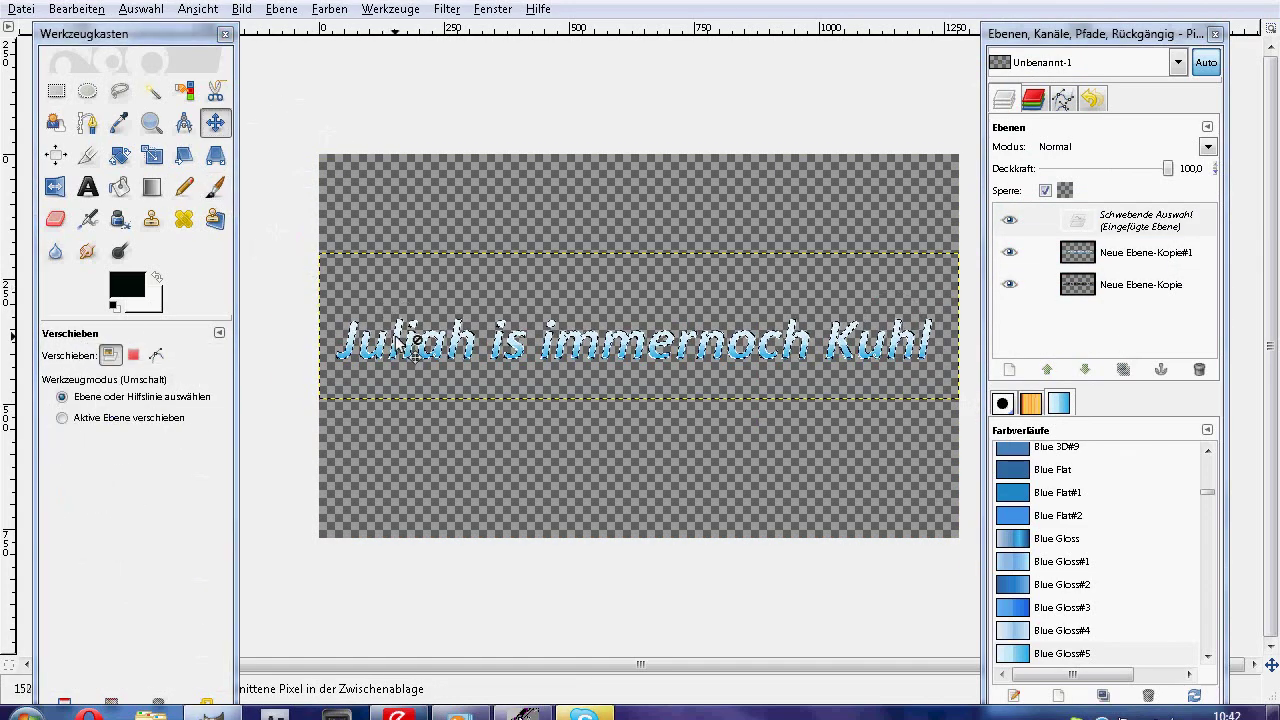
{"action": "left_click_drag", "start_coordinate": [411, 350], "coordinate": [419, 356]}
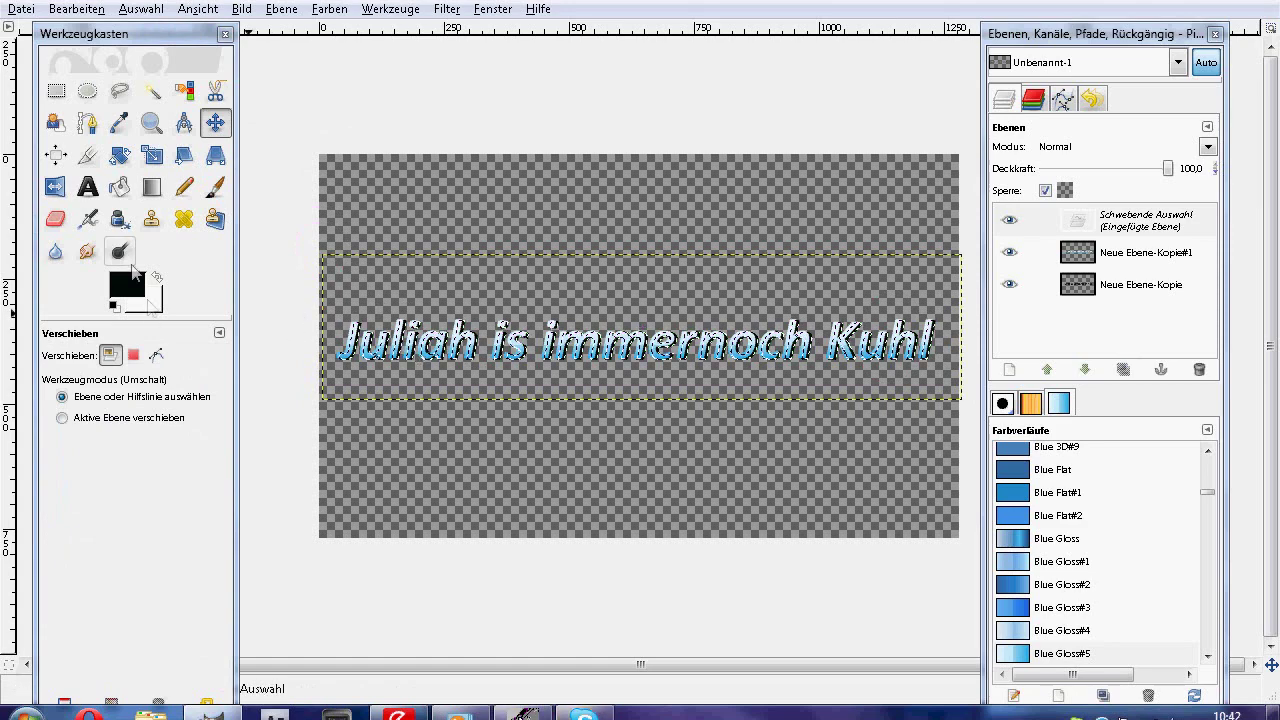
{"action": "left_click_drag", "start_coordinate": [1167, 168], "coordinate": [1148, 172]}
{"action": "key", "text": "r"}
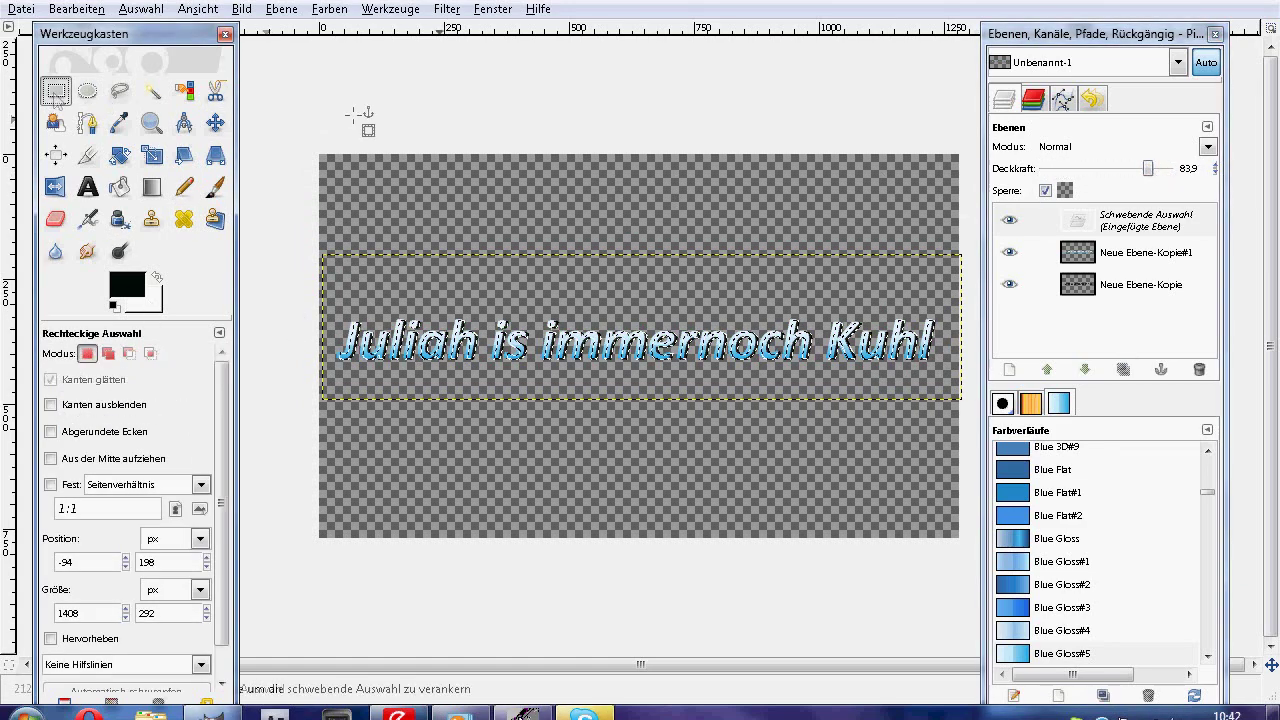
{"action": "left_click", "coordinate": [364, 125]}
{"action": "key", "text": "shift+u"}
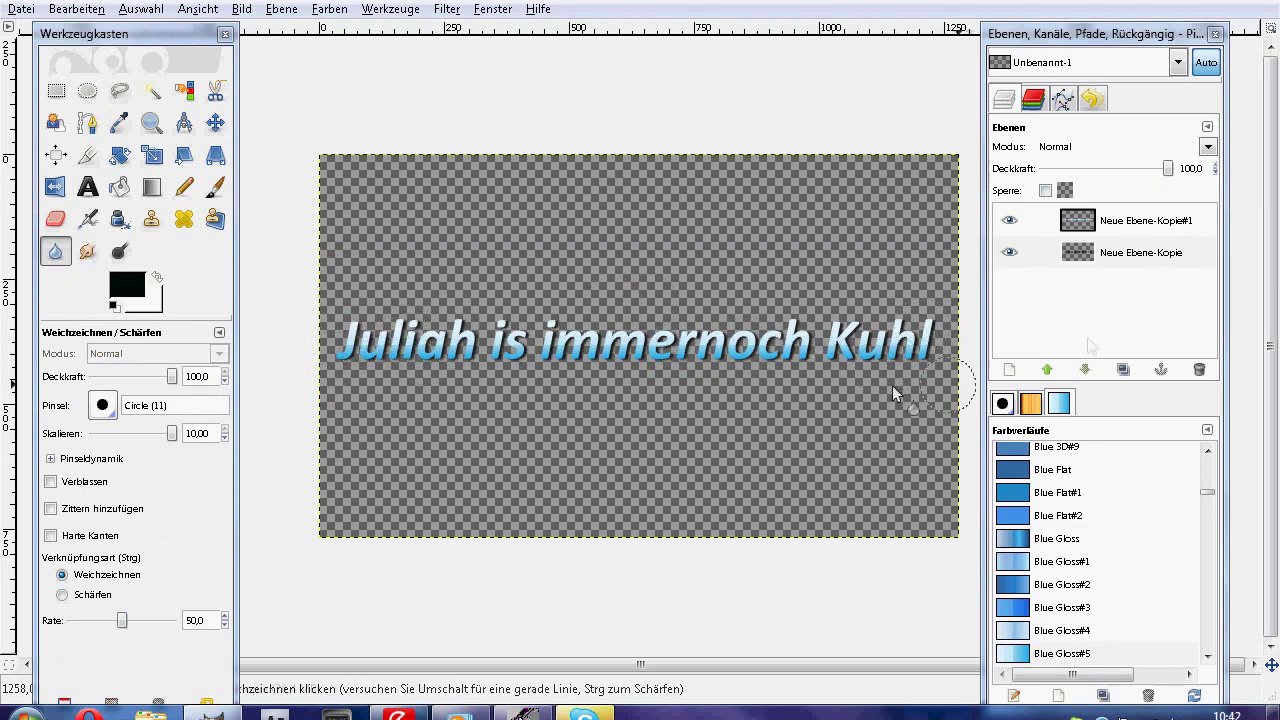
Add a new layer and move 'Neue Ebene-Kopie' to a new position in the layer stack
{"action": "right_click", "coordinate": [1165, 255]}
{"action": "left_click", "coordinate": [1101, 20]}
{"action": "left_click", "coordinate": [245, 368]}
{"action": "left_click_drag", "start_coordinate": [1140, 285], "coordinate": [1014, 252]}
Delete the extra empty layer and start closing the banner image with Ctrl+W
{"action": "right_click", "coordinate": [1016, 252]}
{"action": "left_click", "coordinate": [1145, 127]}
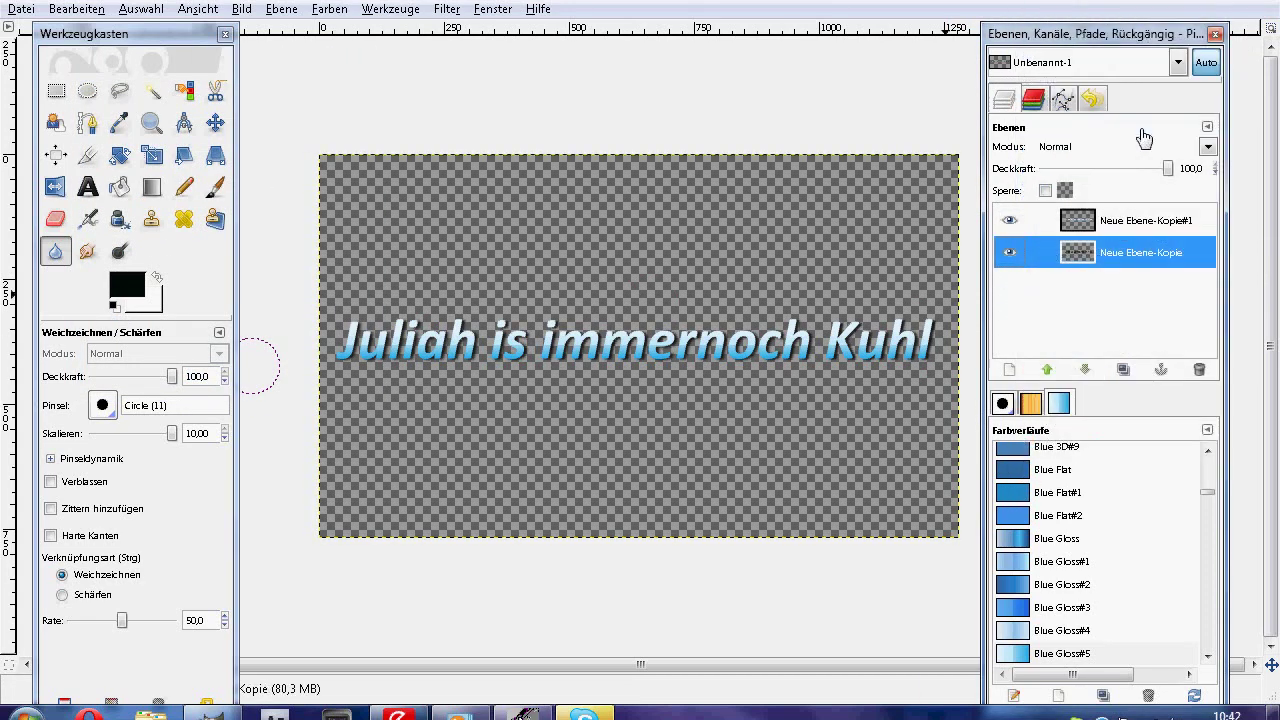
{"action": "key", "text": "r"}
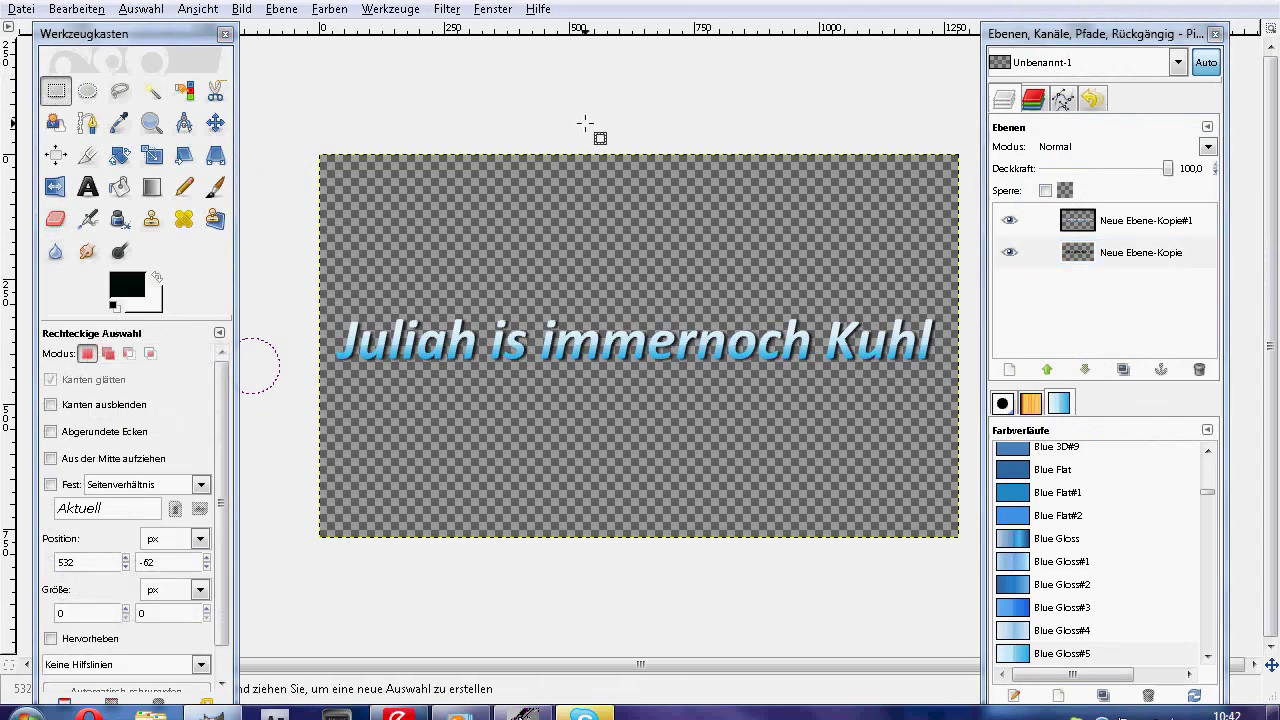
{"action": "key", "text": "ctrl+w"}
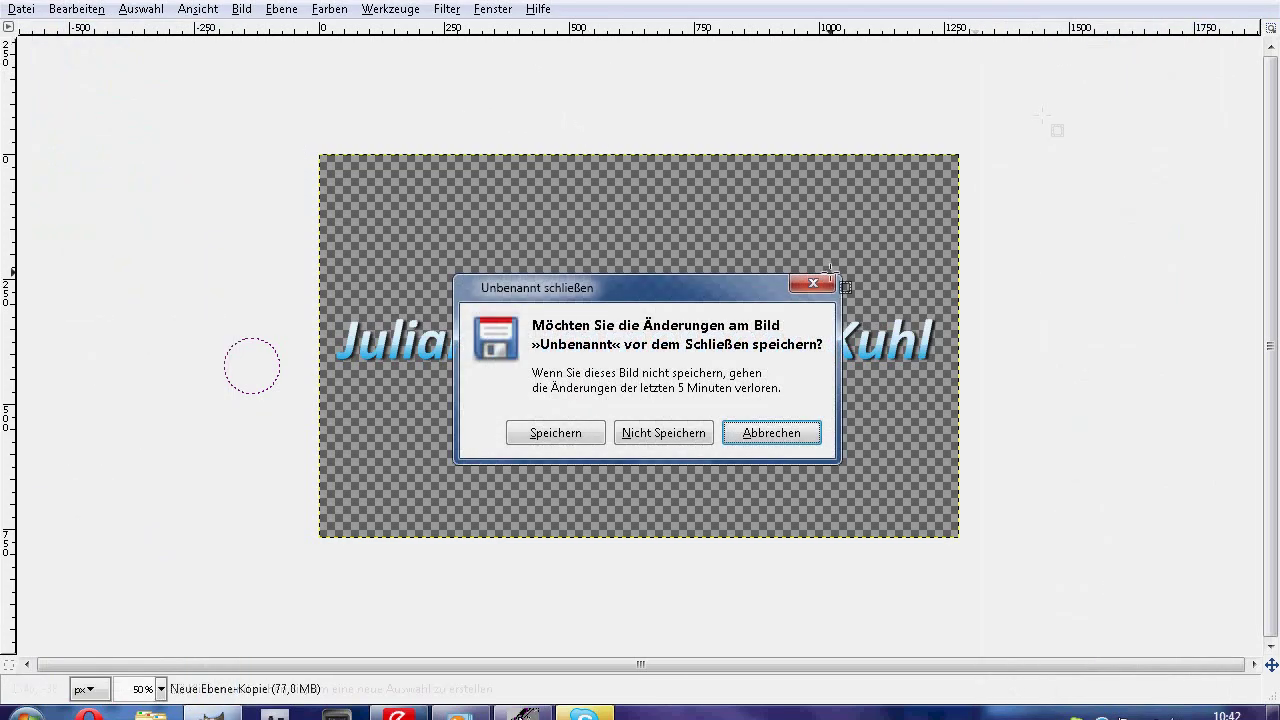
Answer the 'Unbenannt schließen' prompt to close the banner, then maximize the empty GIMP window
{"action": "left_click", "coordinate": [678, 434]}
{"action": "left_click", "coordinate": [1228, 11]}
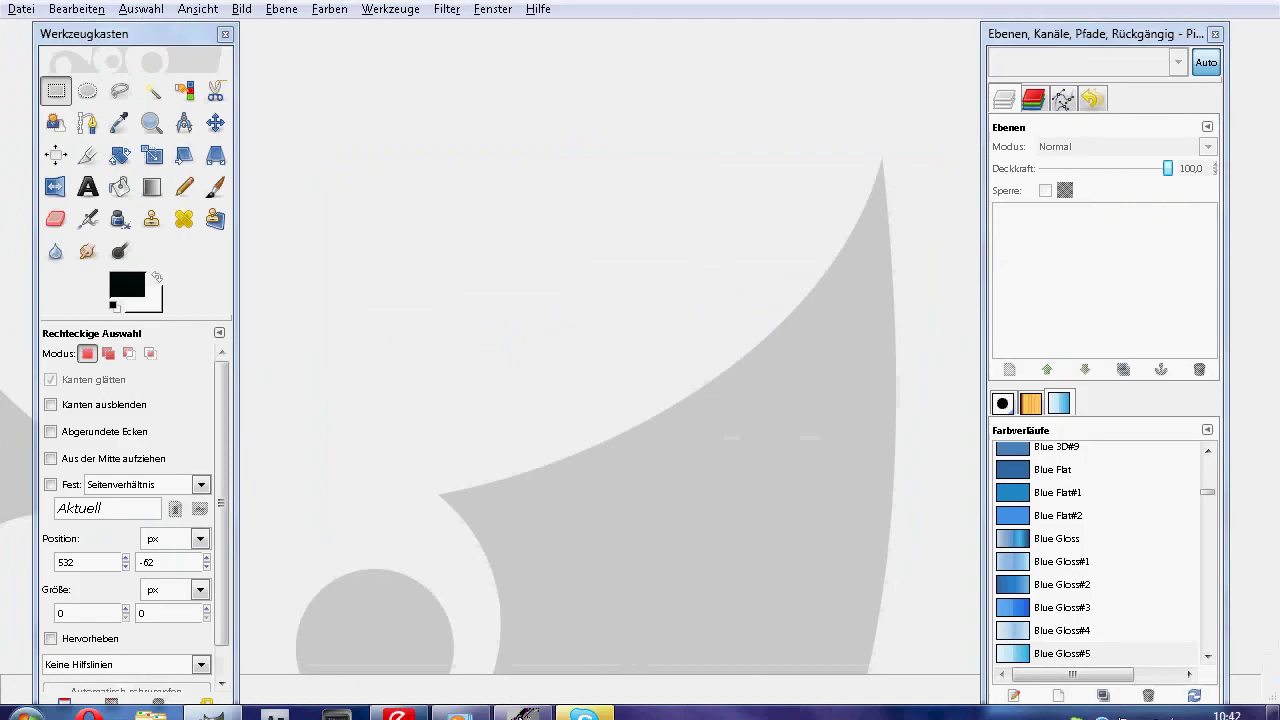